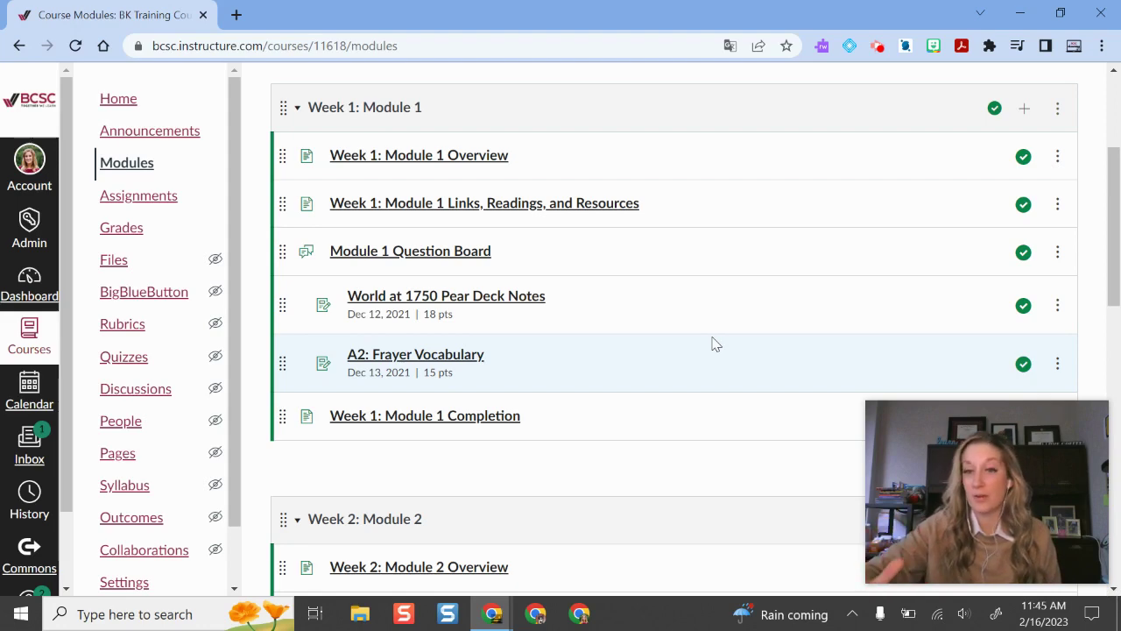
# Scroll the course Modules page to bring Week 1: Module 1 and its six items into view.
pyautogui.scroll(2, 720, 272)
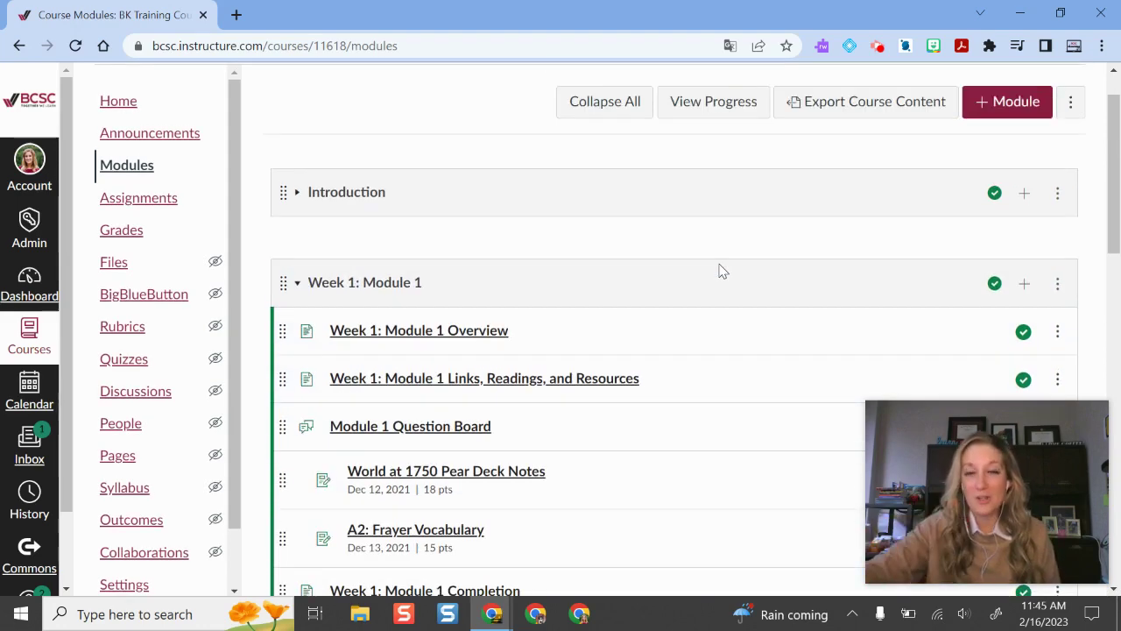
pyautogui.scroll(-2, 710, 270)
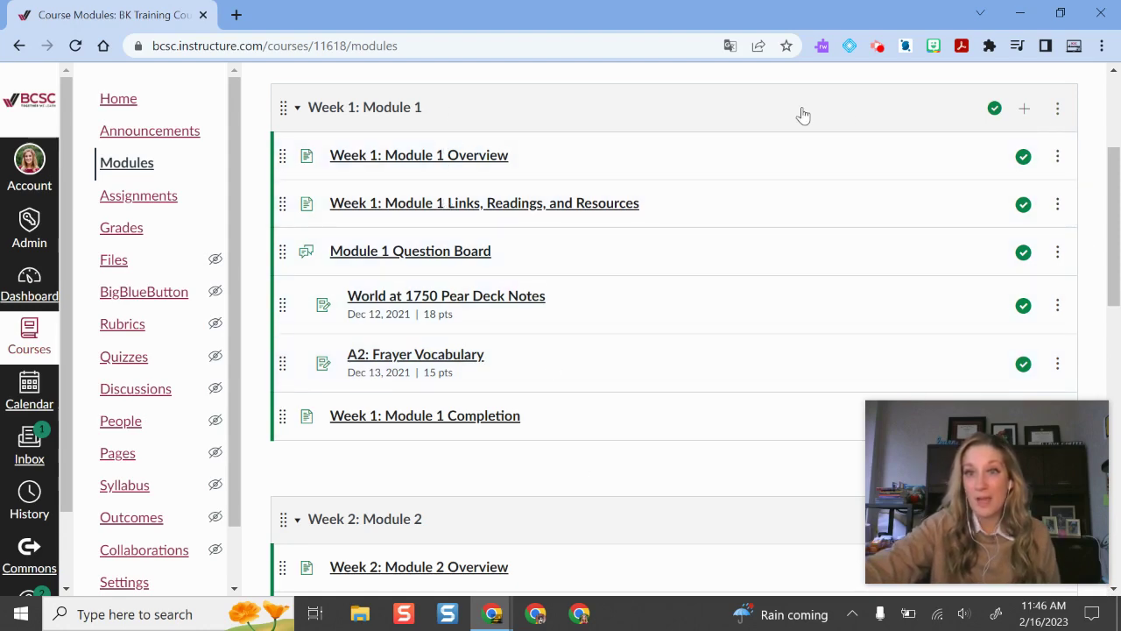
pyautogui.click(1058, 109)
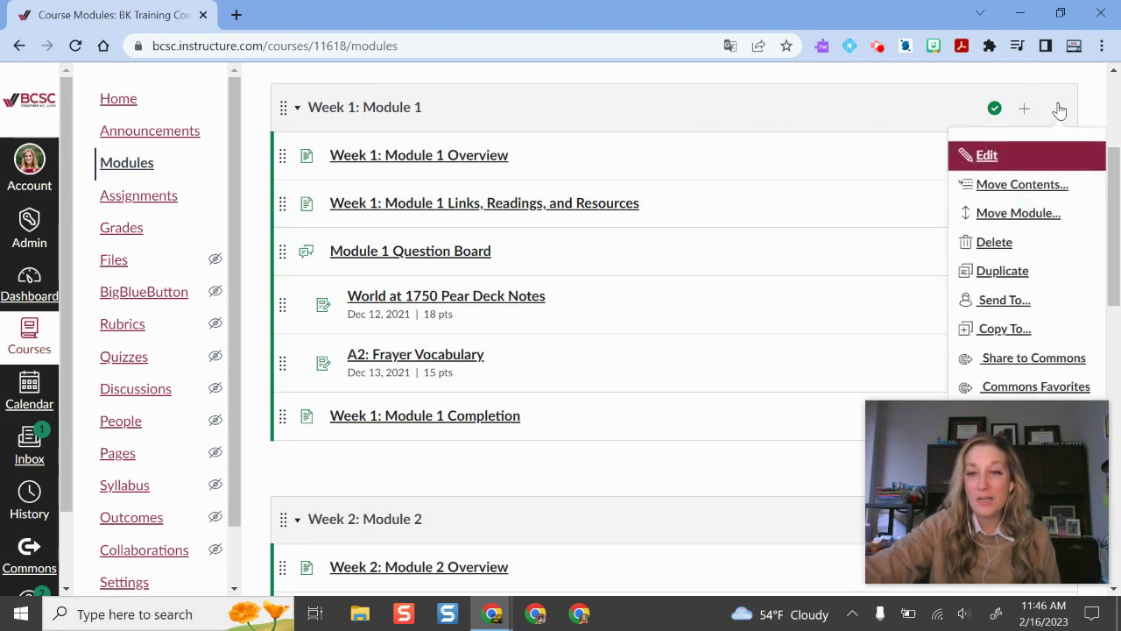
pyautogui.moveTo(1023, 522); pyautogui.dragTo(778, 76)
pyautogui.click(1057, 111)
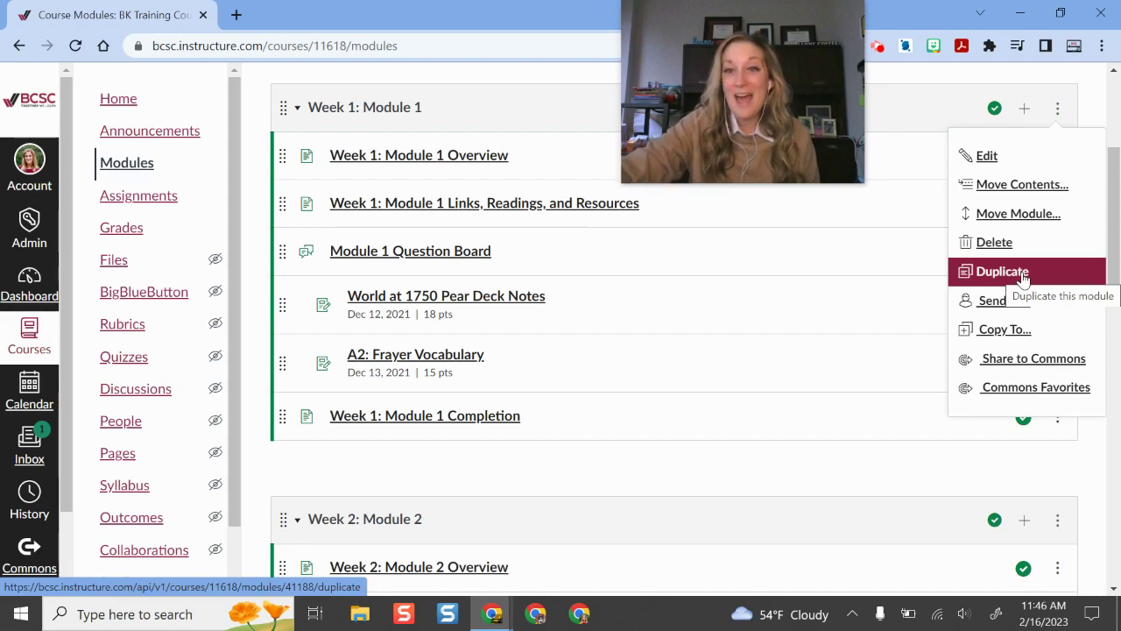
pyautogui.click(1044, 330)
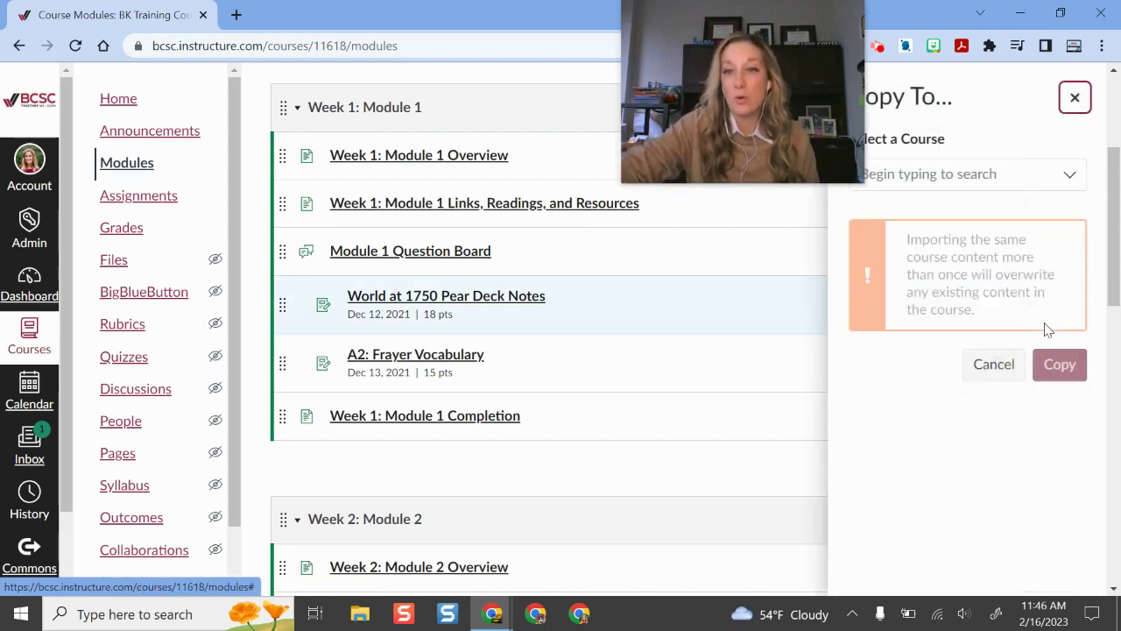
pyautogui.click(1058, 173)
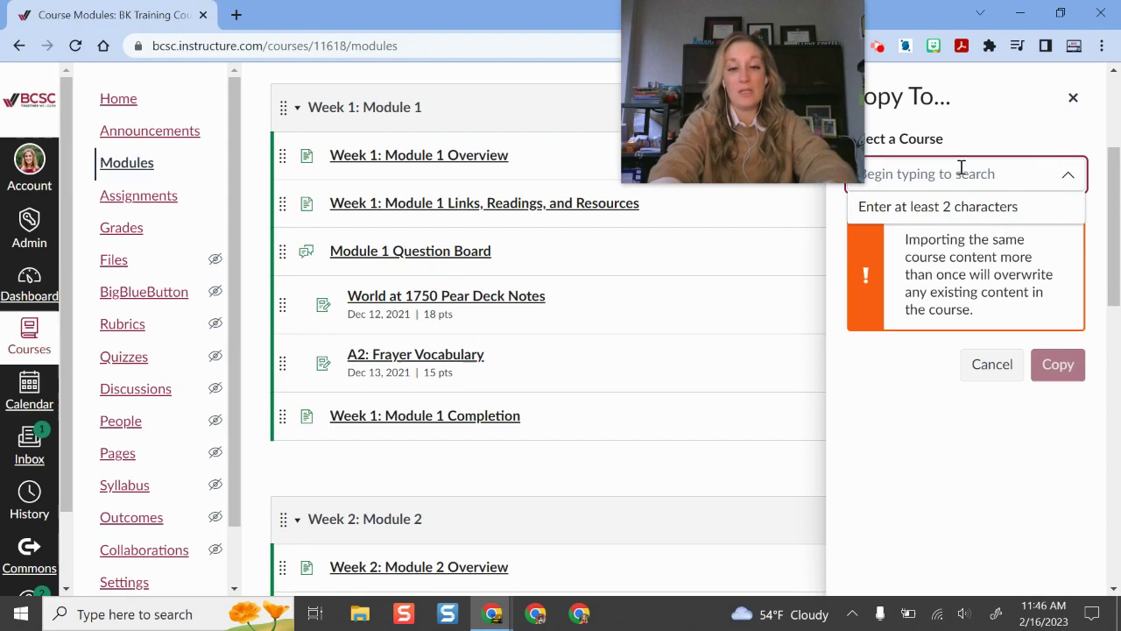
pyautogui.write('sandbox')
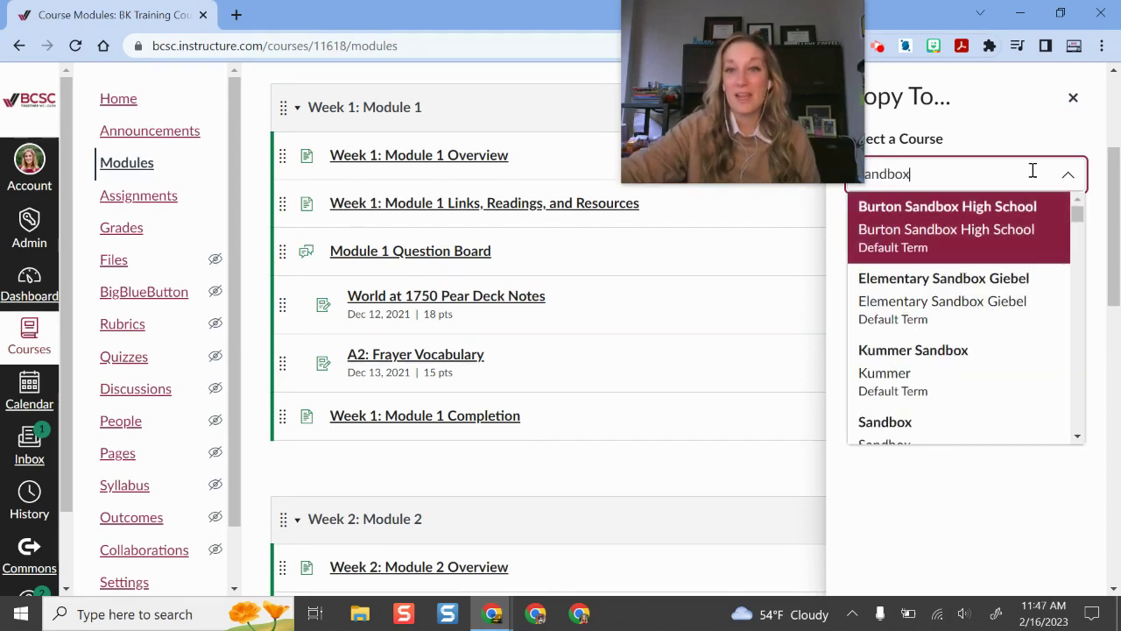
pyautogui.click(969, 389)
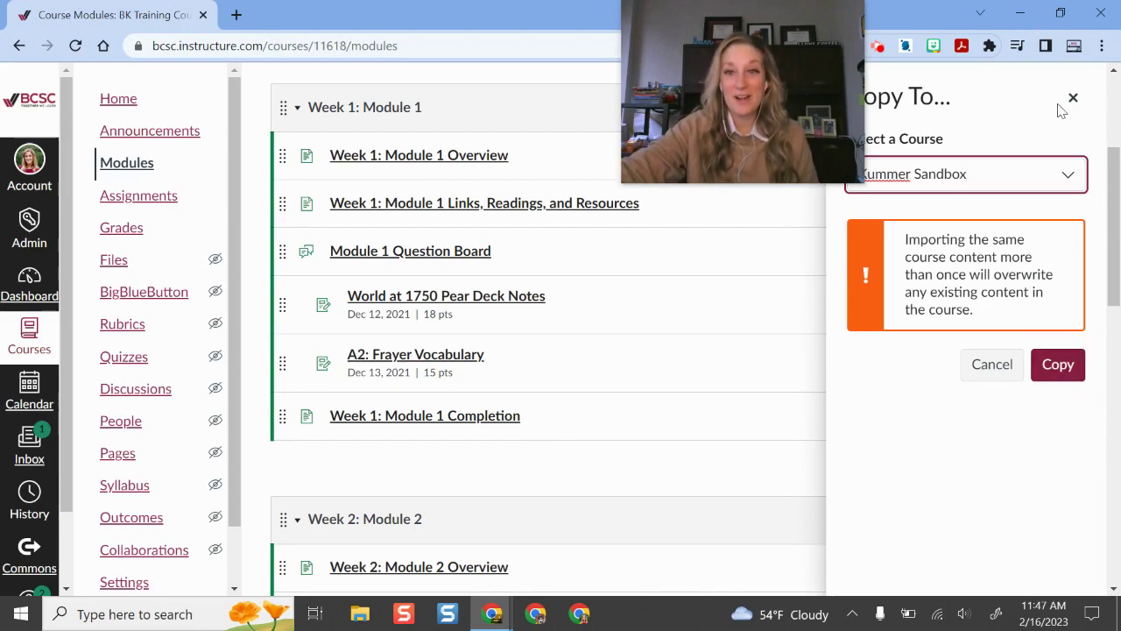
pyautogui.click(1073, 100)
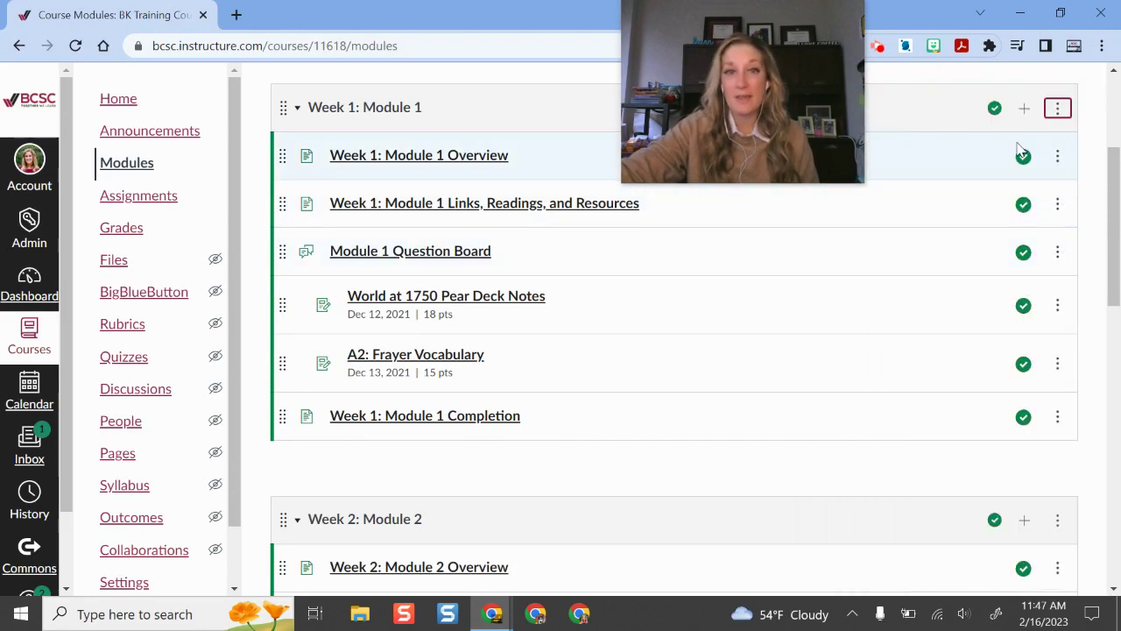
# Check the Overview item's actions, open the Week 1: Module 1 Overview page and its sharing options, then go to Assignments.
pyautogui.click(1058, 158)
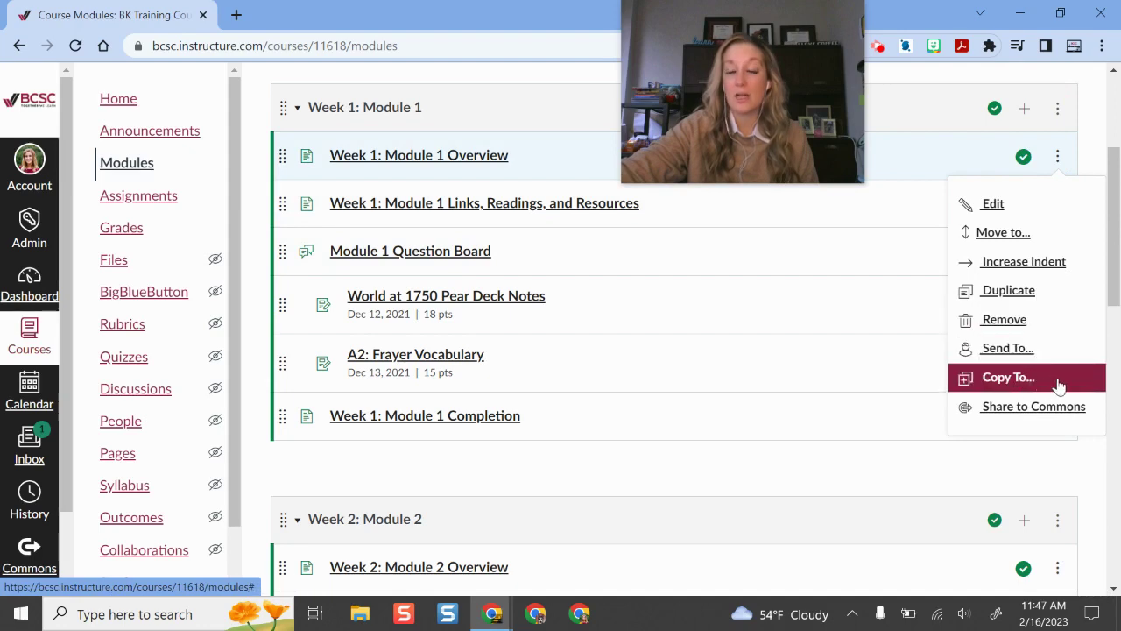
pyautogui.click(508, 275)
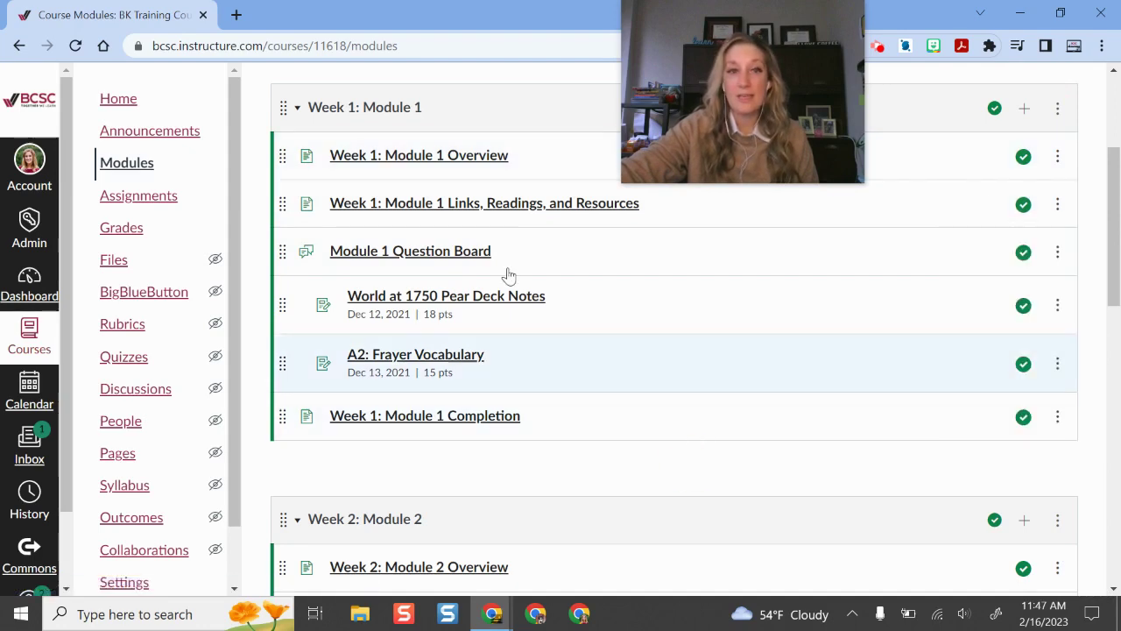
pyautogui.click(491, 203)
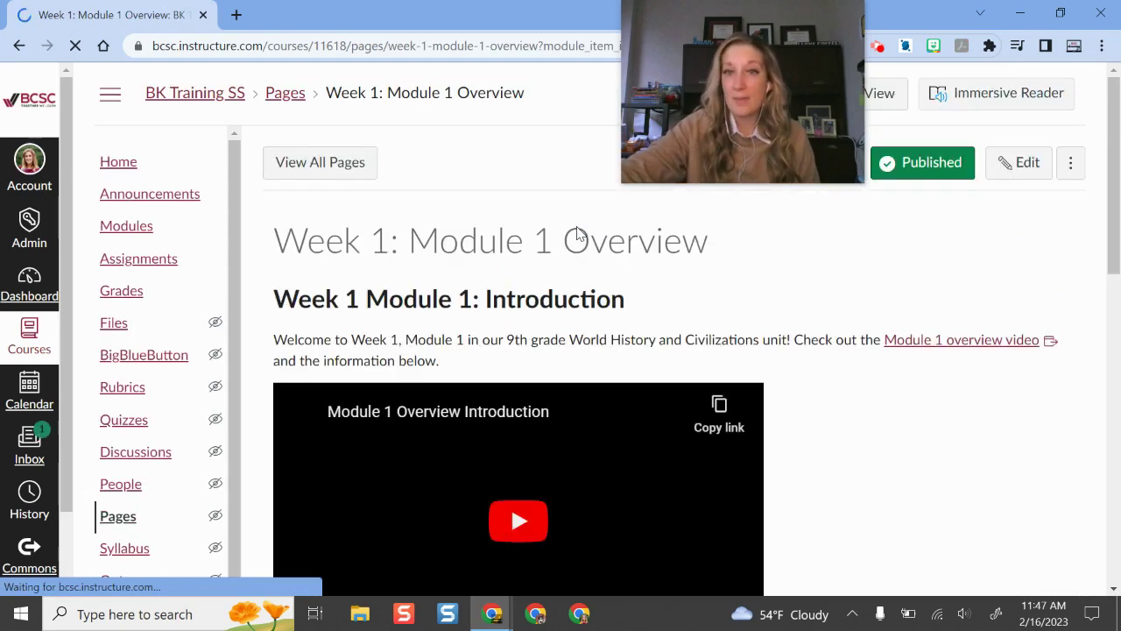
pyautogui.click(1068, 162)
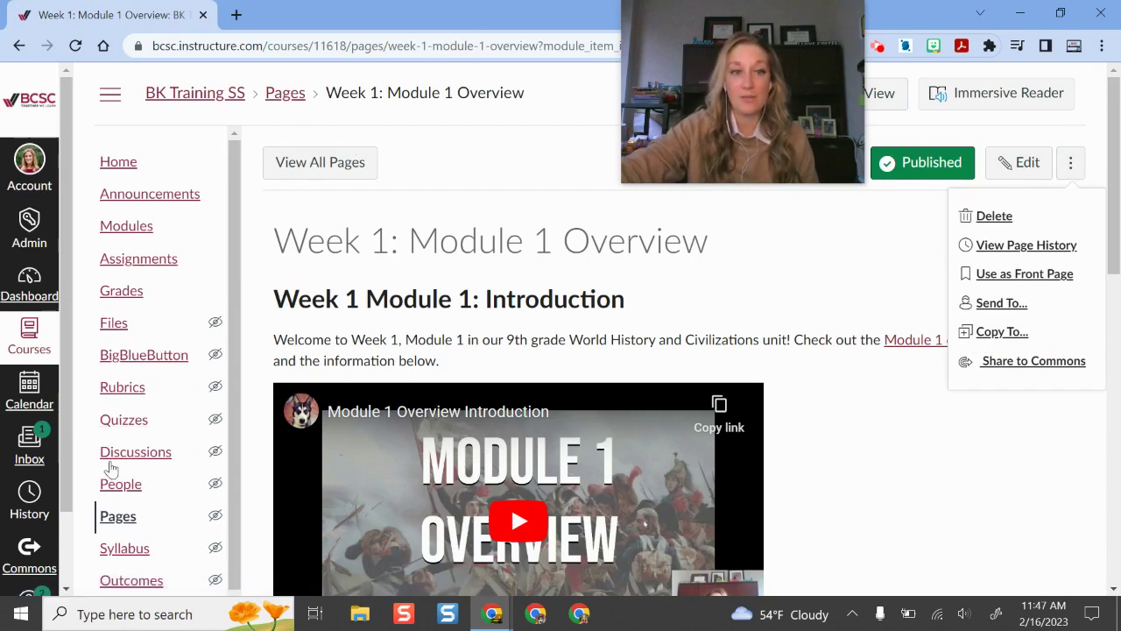
pyautogui.click(143, 271)
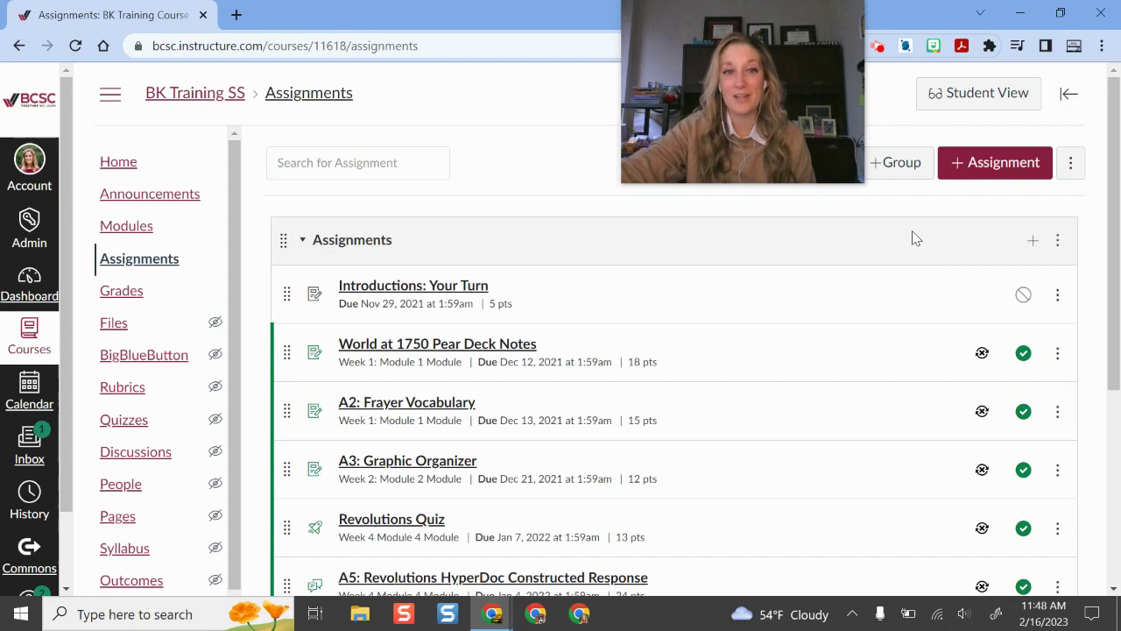
# Check the actions for the Assignments group and Introductions: Your Turn, then return to Modules.
pyautogui.click(1058, 242)
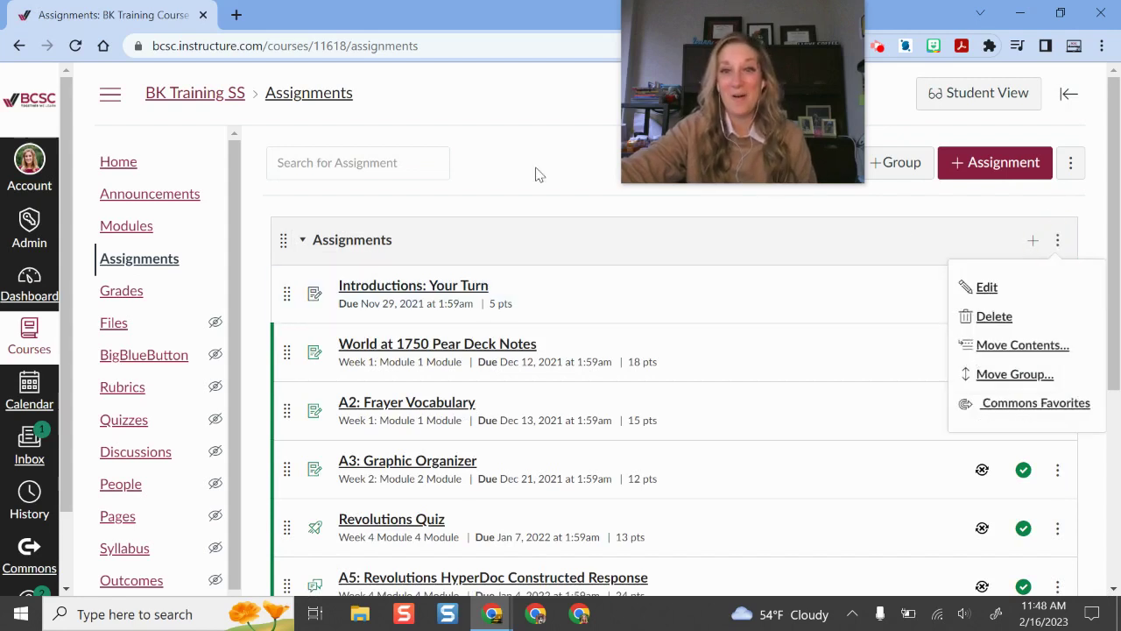
pyautogui.click(1057, 296)
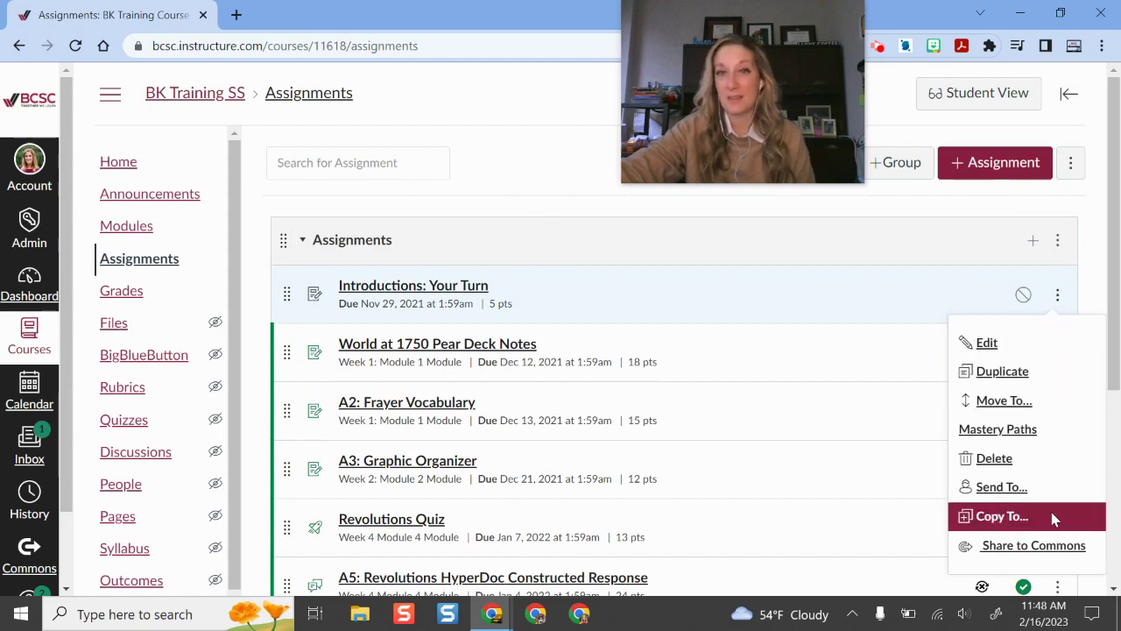
pyautogui.click(133, 227)
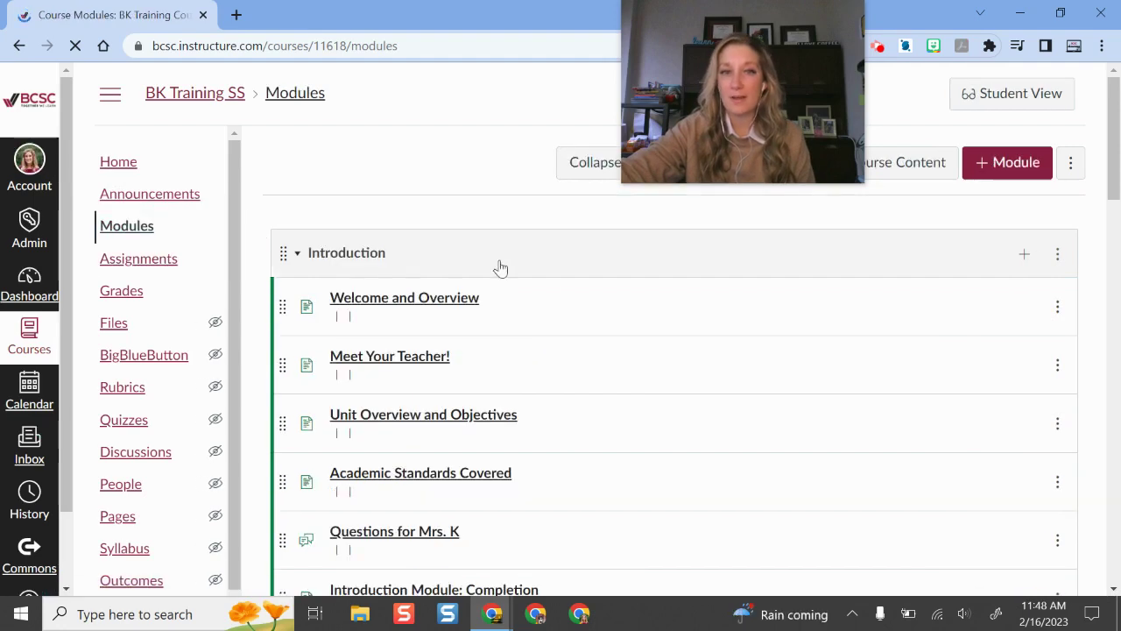
# Scroll down to Week 1: Module 1 and show its actions, including Send To.
pyautogui.scroll(-1, 851, 310)
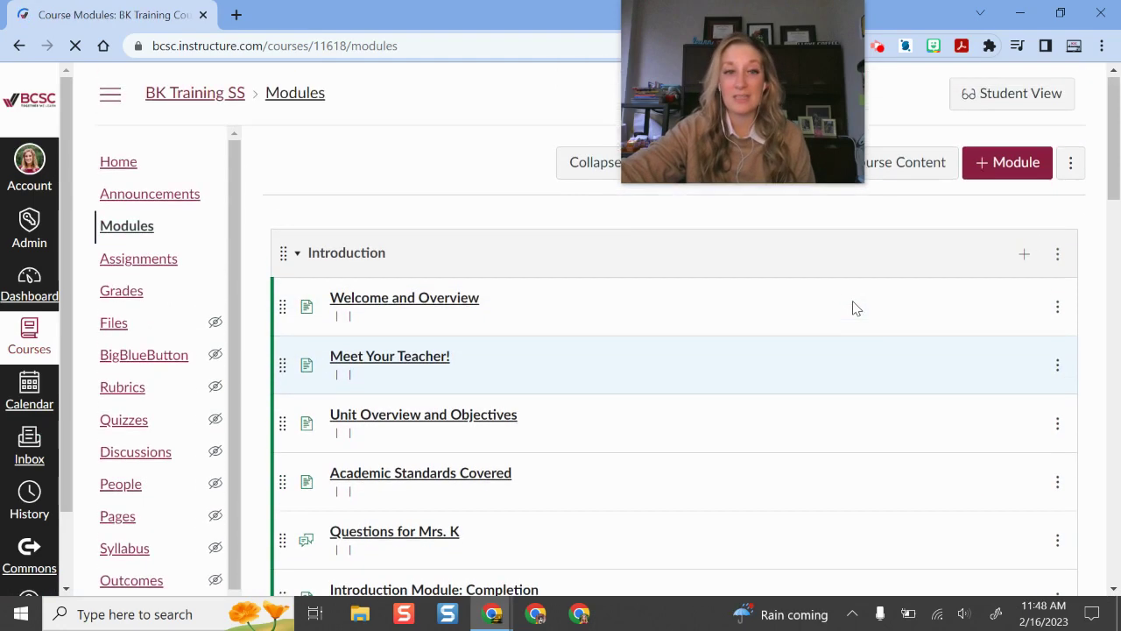
pyautogui.scroll(-3, 854, 307)
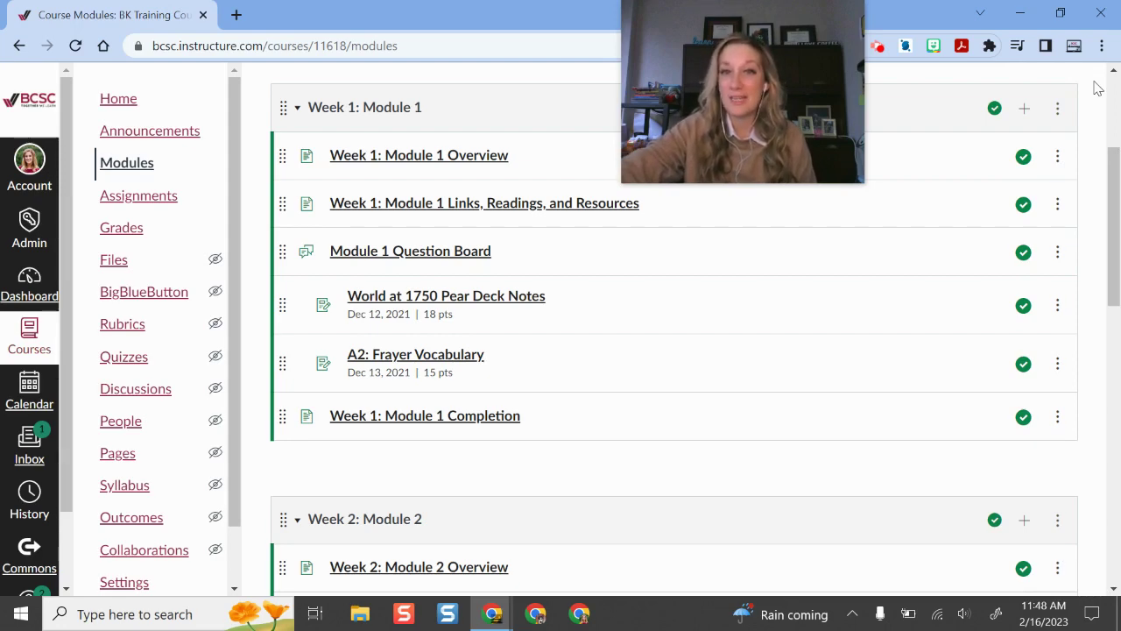
pyautogui.click(1058, 110)
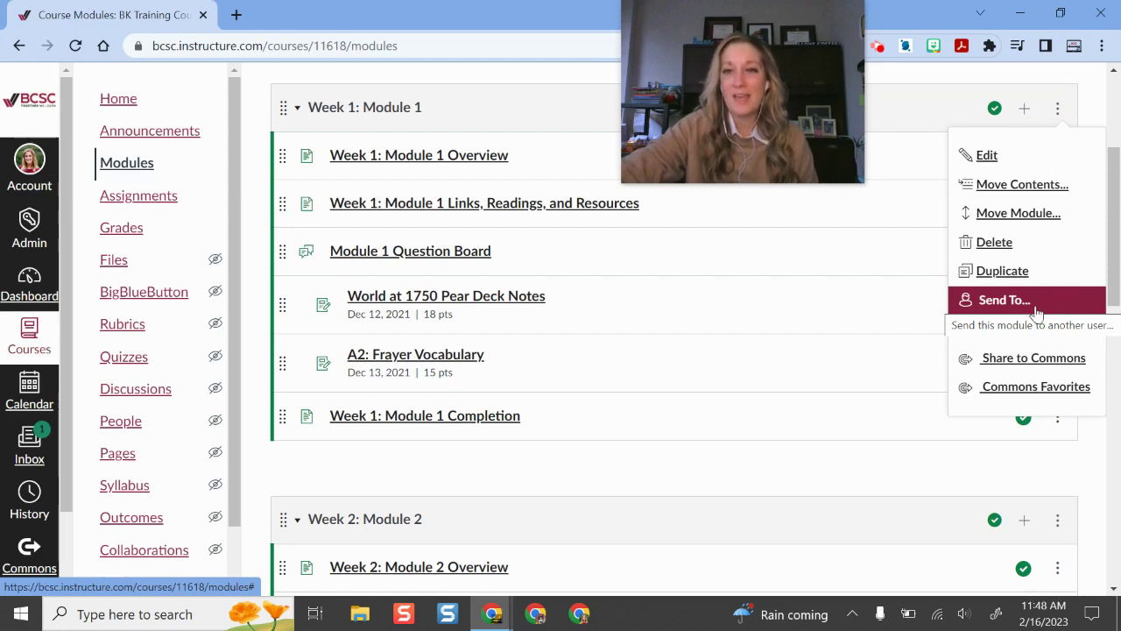
pyautogui.click(1057, 308)
pyautogui.click(492, 352)
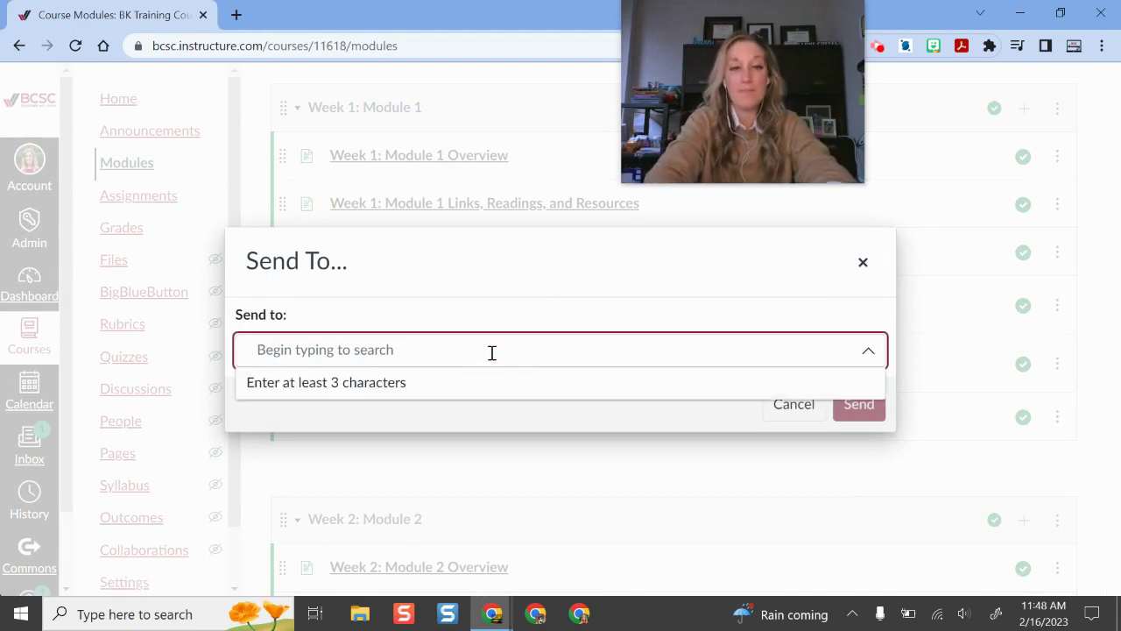
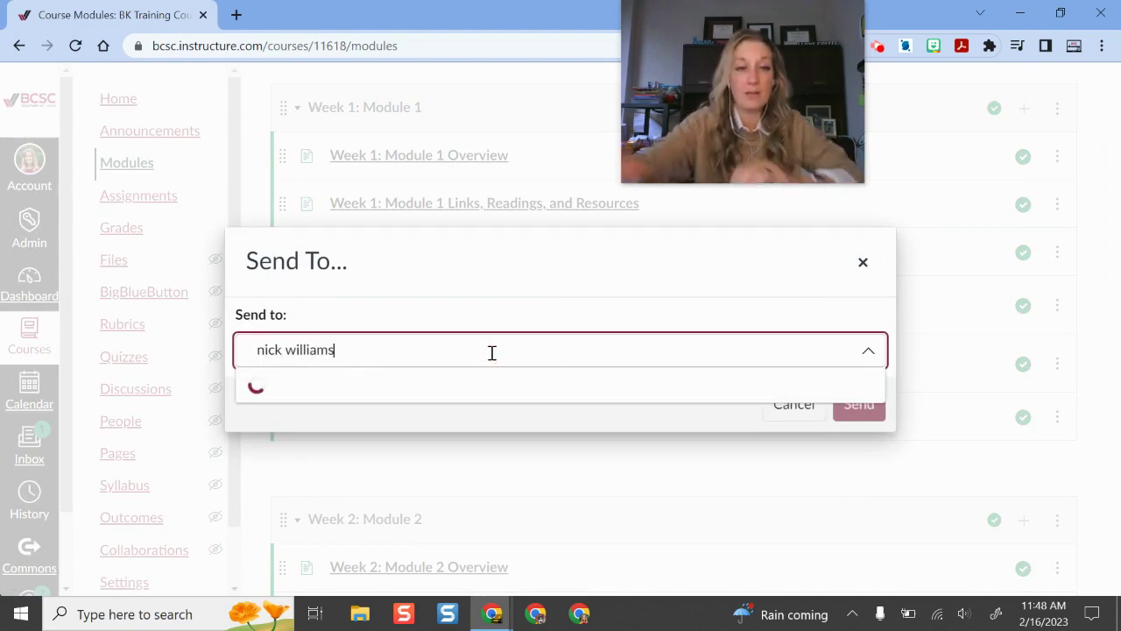
pyautogui.click(493, 381)
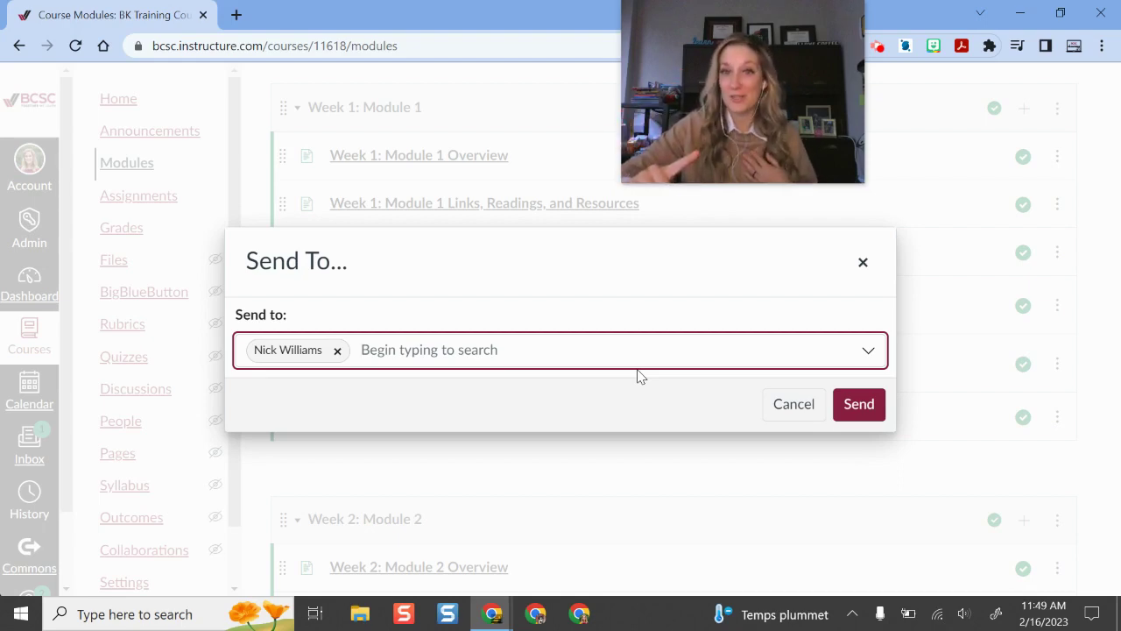
pyautogui.click(795, 403)
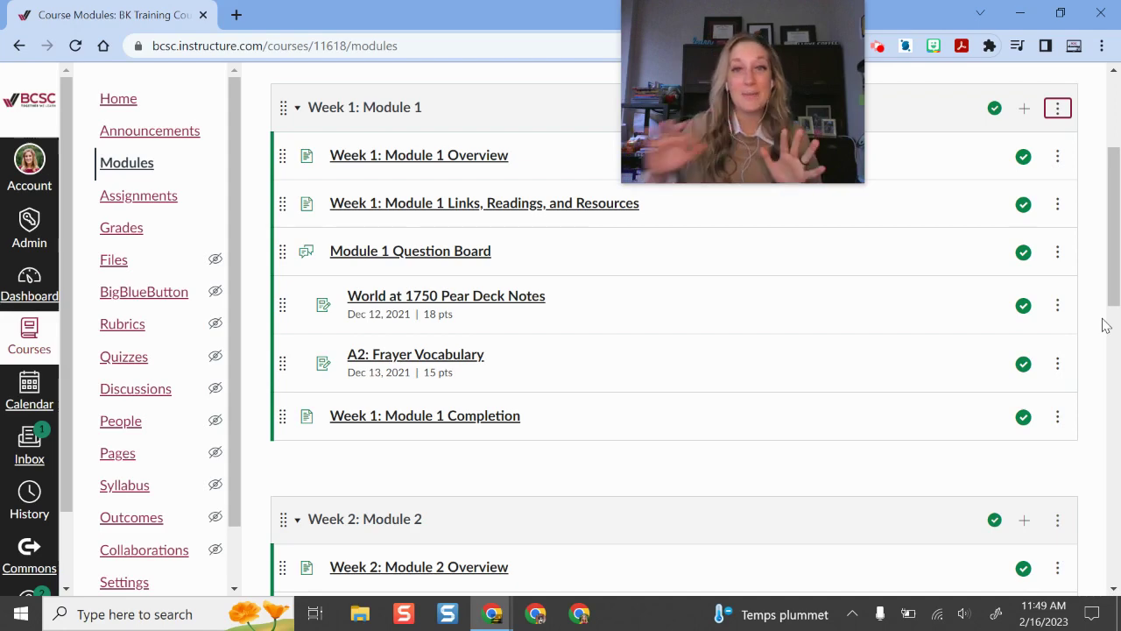
# Review and close the action menus for the Week 1 module and A2: Frayer Vocabulary.
pyautogui.click(1058, 107)
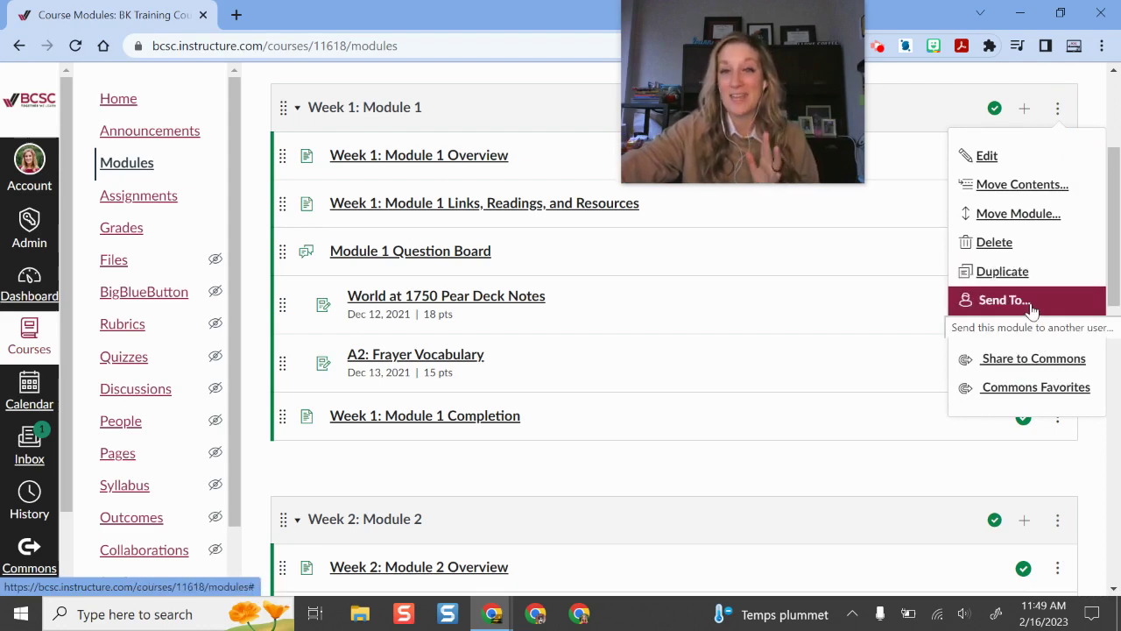
pyautogui.click(782, 478)
pyautogui.scroll(-1, 1055, 366)
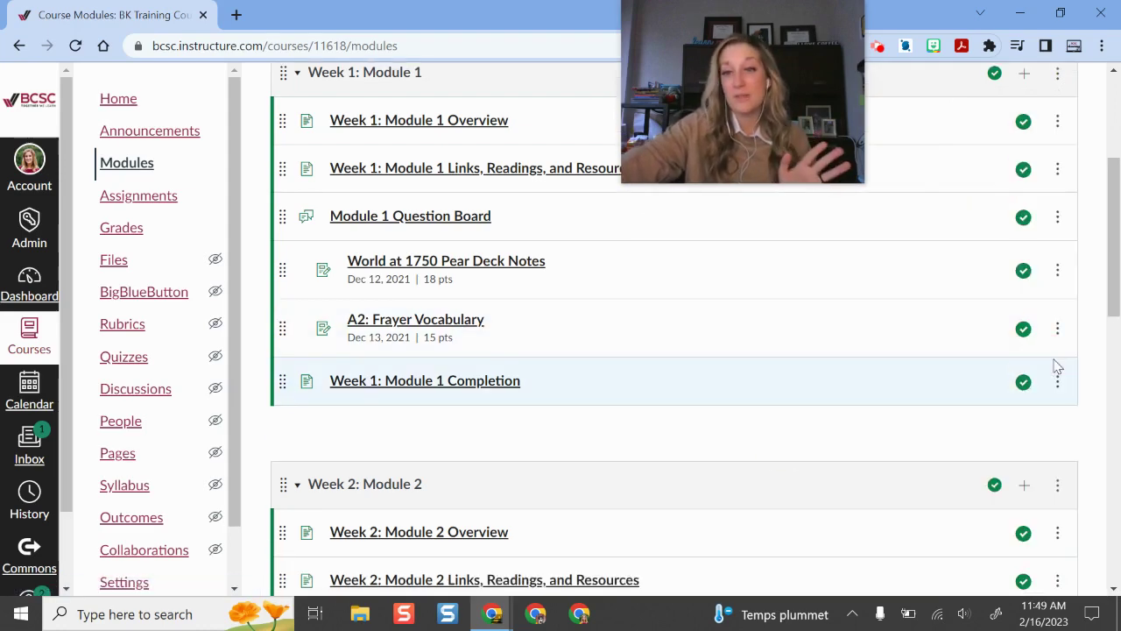
pyautogui.click(1057, 328)
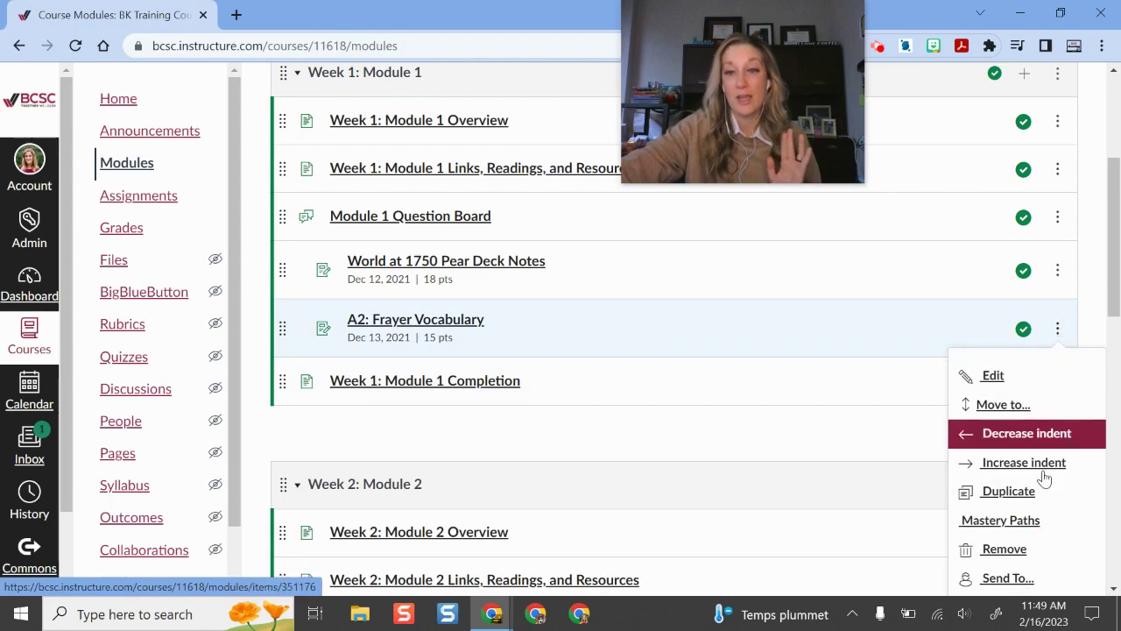
pyautogui.scroll(-2, 1046, 482)
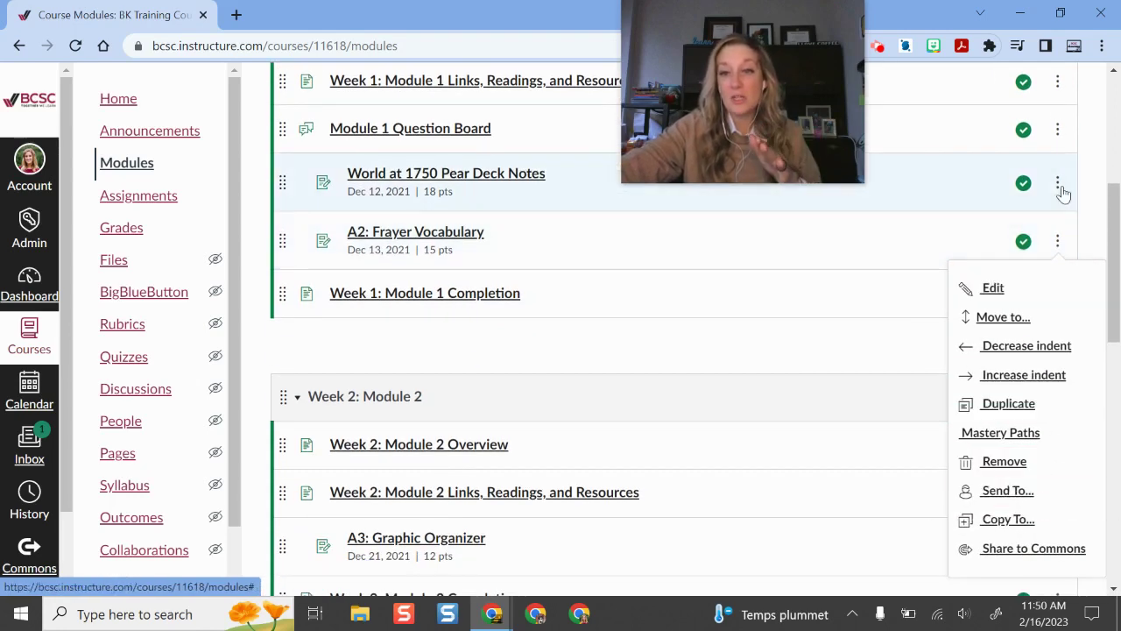
pyautogui.click(586, 358)
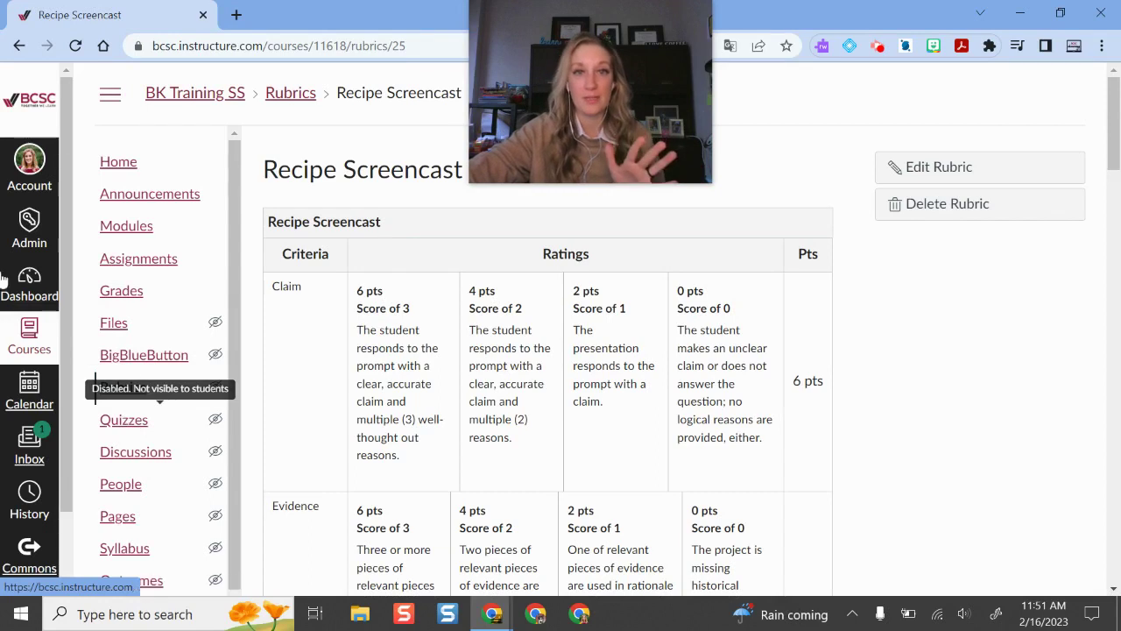
pyautogui.click(117, 262)
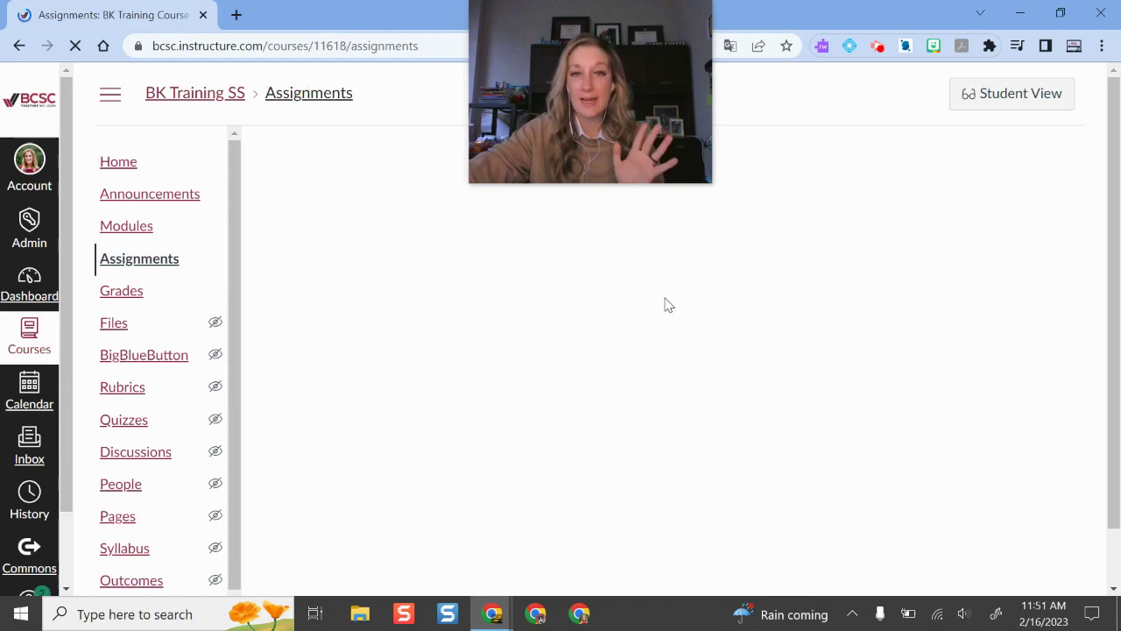
pyautogui.scroll(-2, 575, 417)
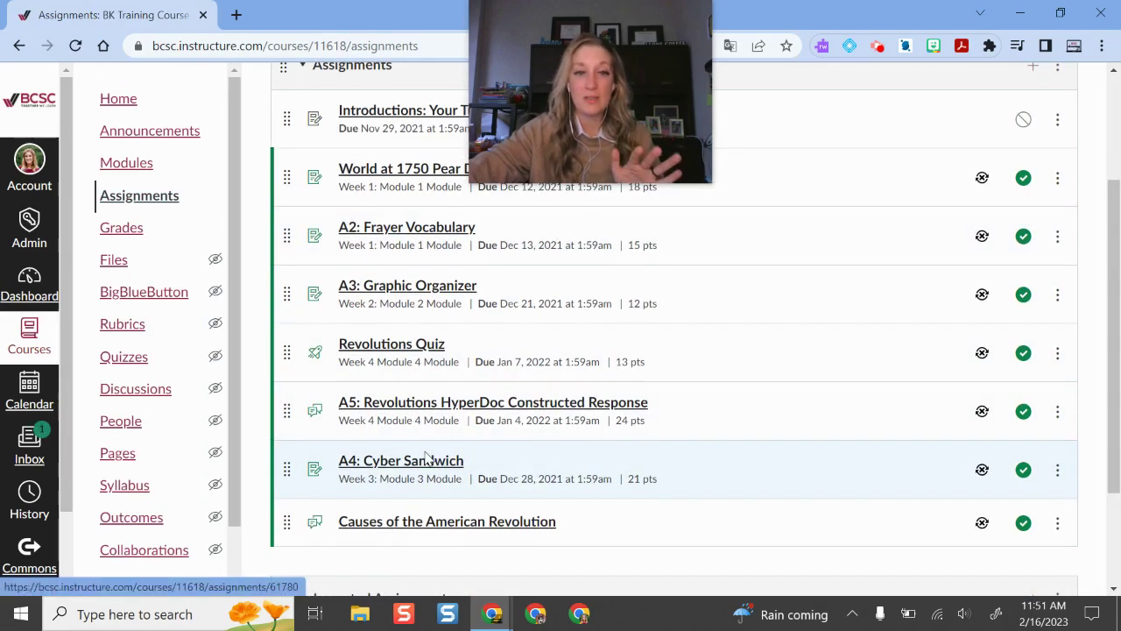
pyautogui.click(1058, 472)
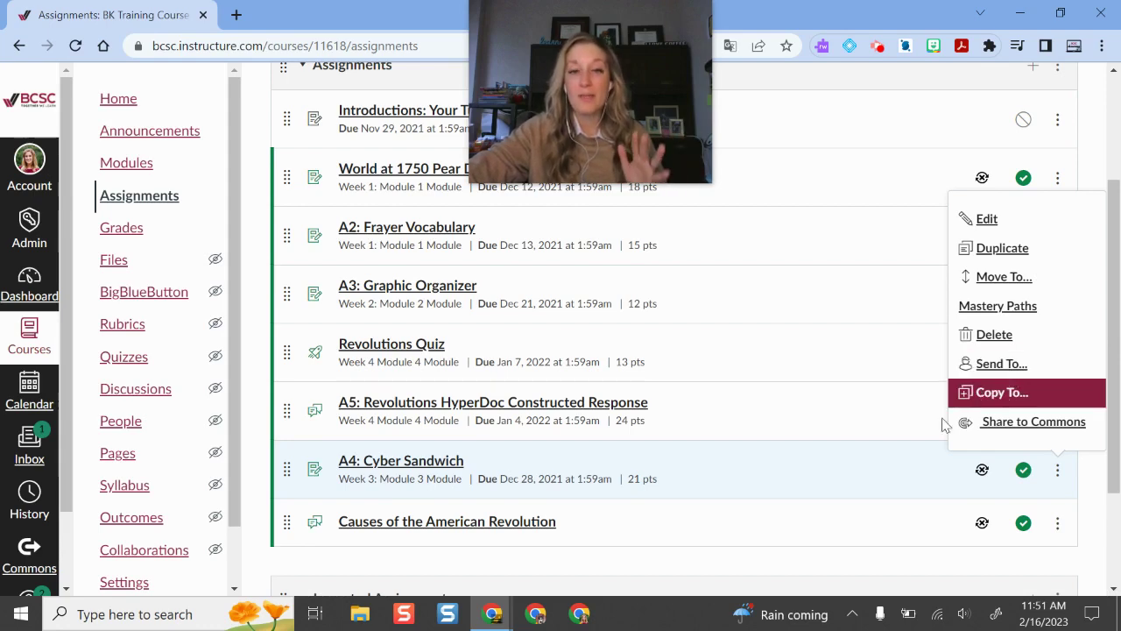
pyautogui.click(740, 570)
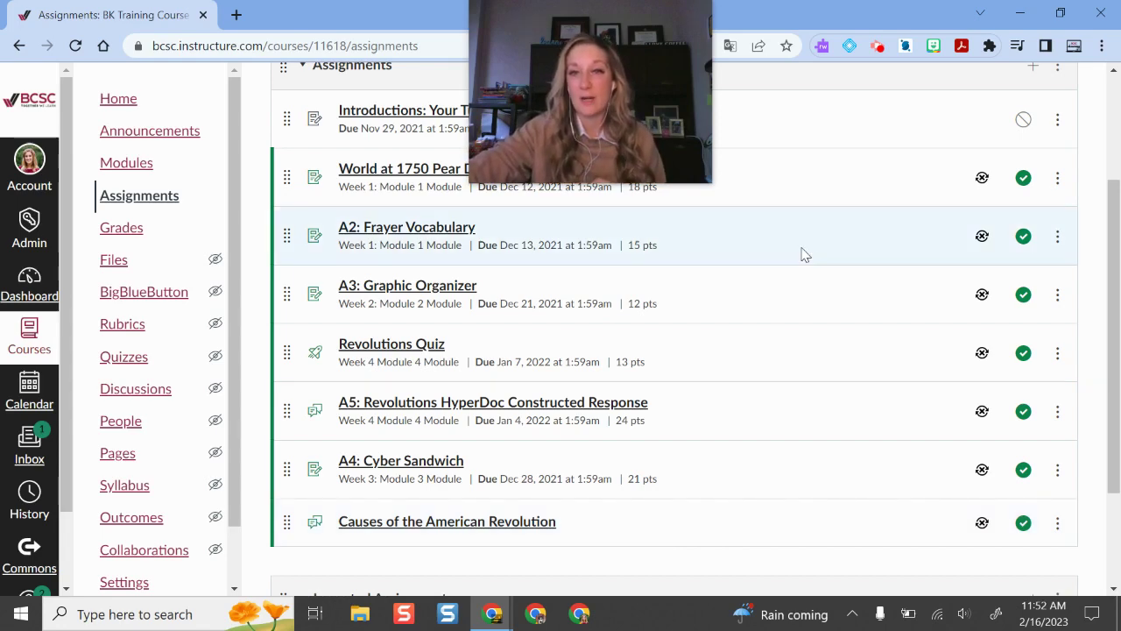
pyautogui.scroll(2, 718, 472)
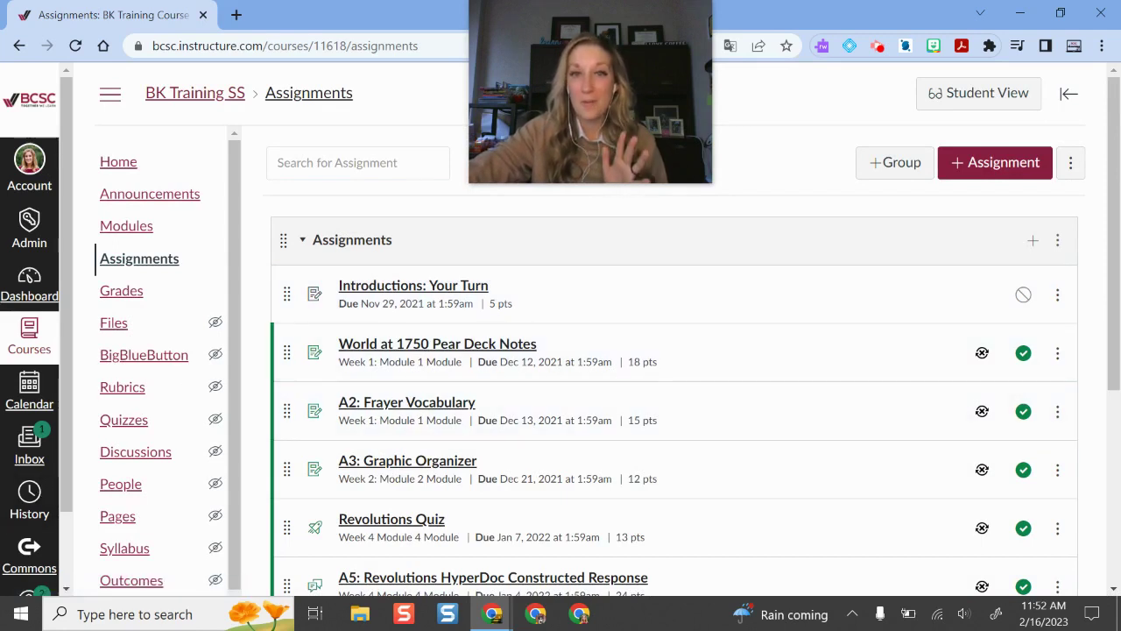
pyautogui.scroll(-1, 782, 317)
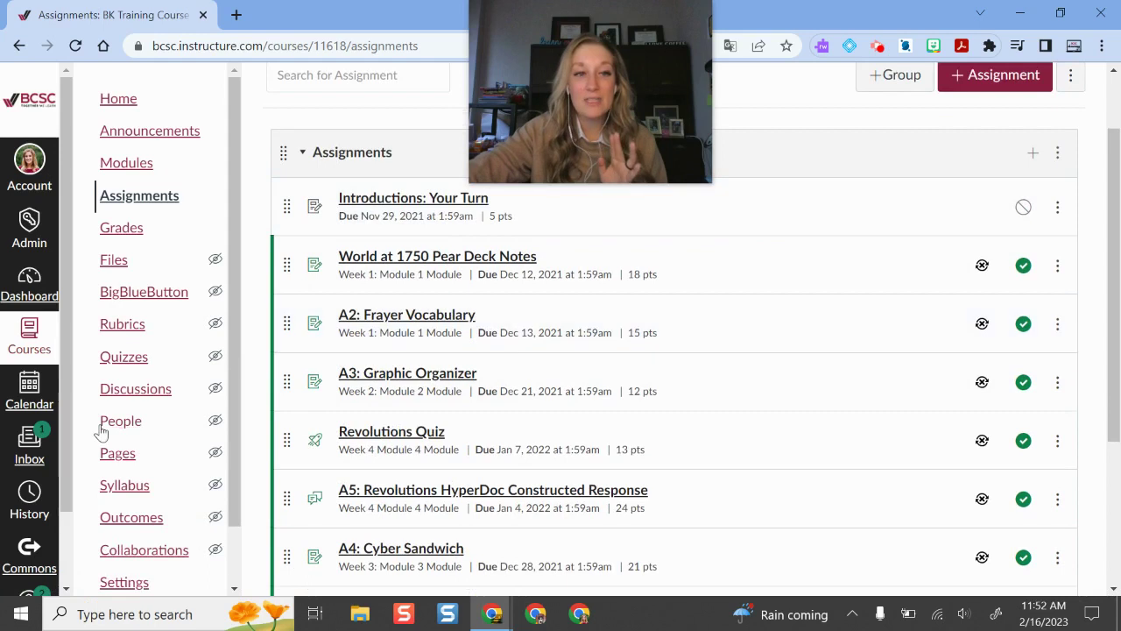
pyautogui.scroll(-1, 29, 495)
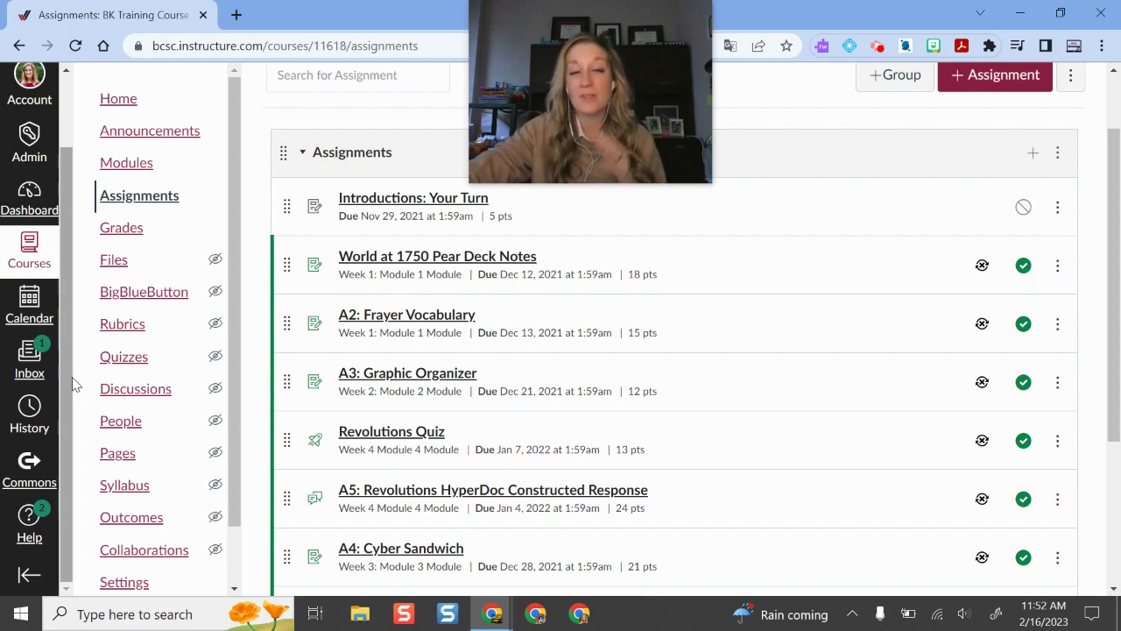
# Open Canvas Commons and browse featured results like the BCSC Elementary Home Page Template.
pyautogui.click(33, 473)
pyautogui.moveTo(656, 140); pyautogui.dragTo(1043, 219)
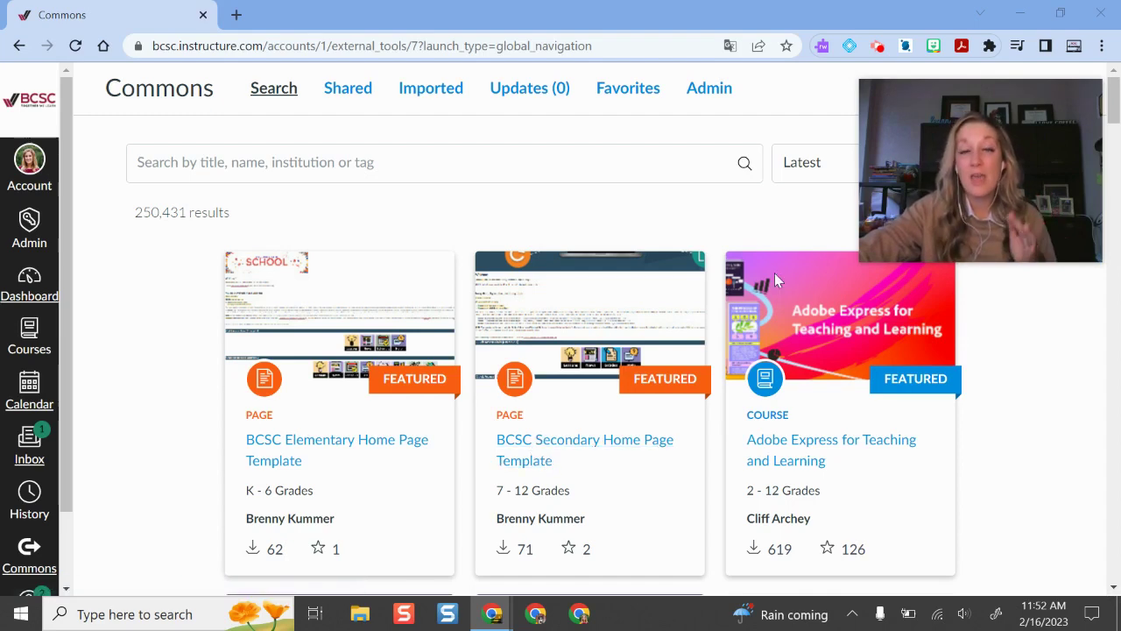
pyautogui.scroll(-4, 797, 388)
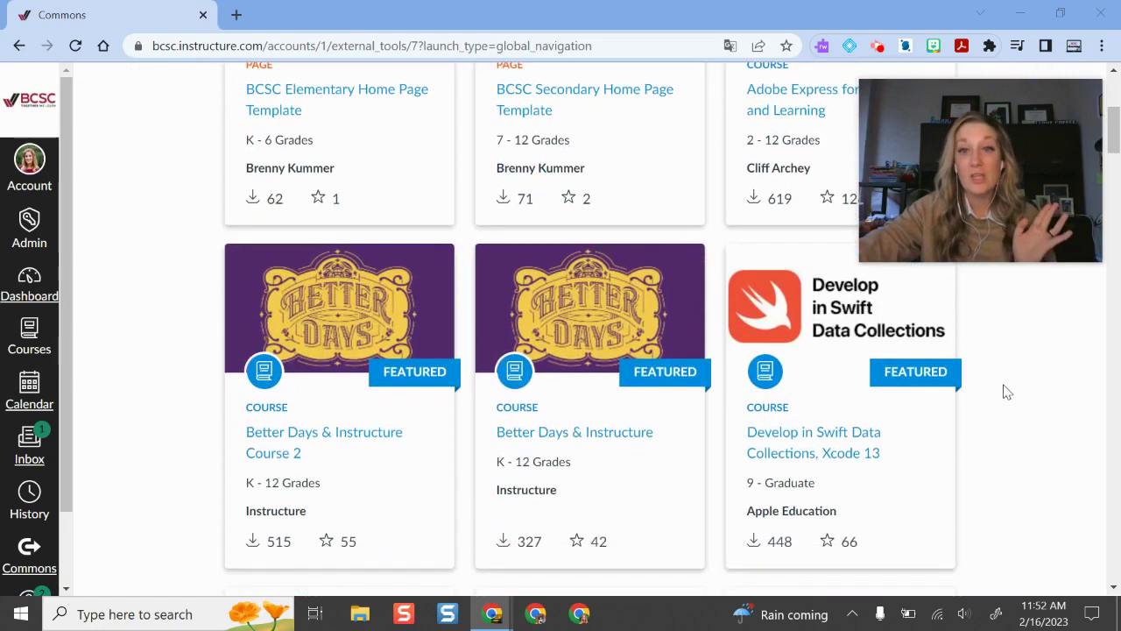
pyautogui.scroll(4, 1003, 391)
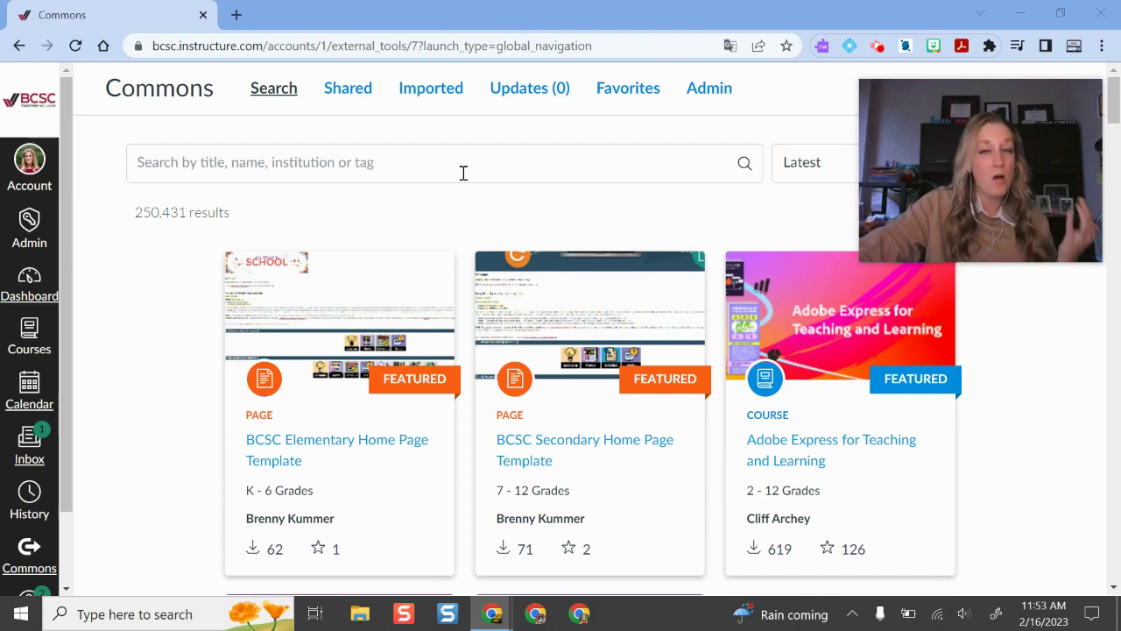
pyautogui.click(506, 161)
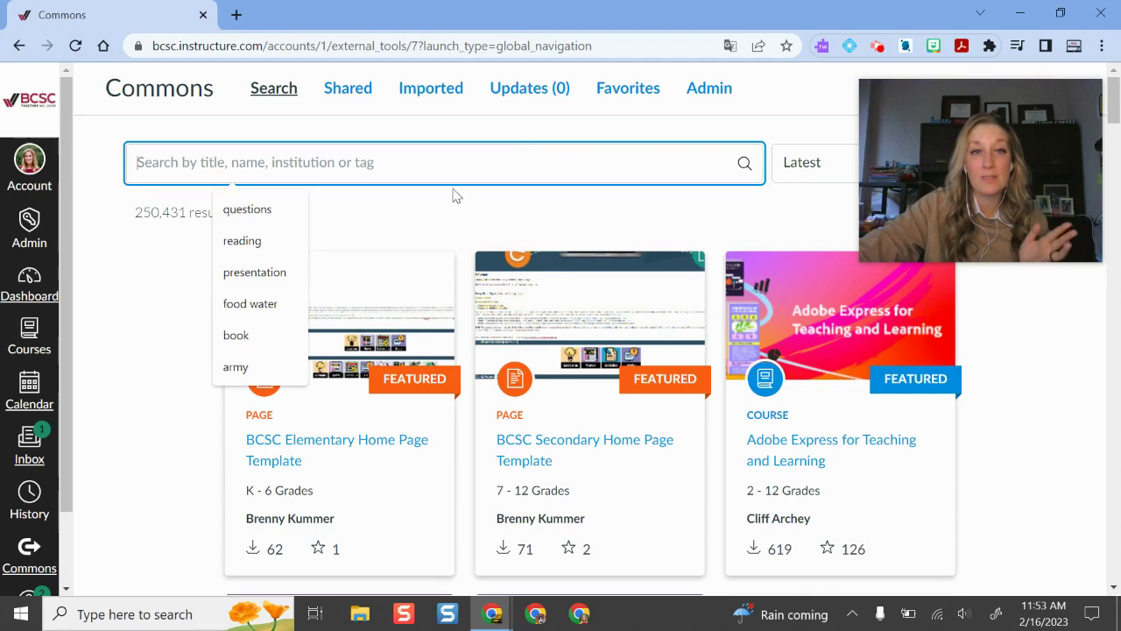
pyautogui.moveTo(868, 167); pyautogui.dragTo(640, 165)
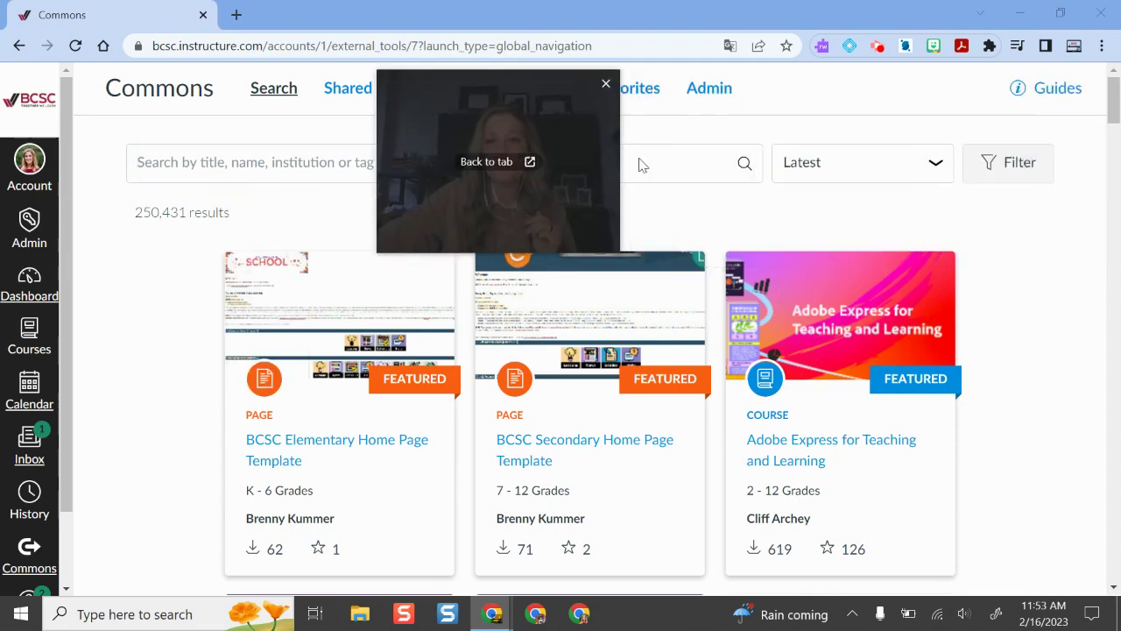
pyautogui.click(985, 171)
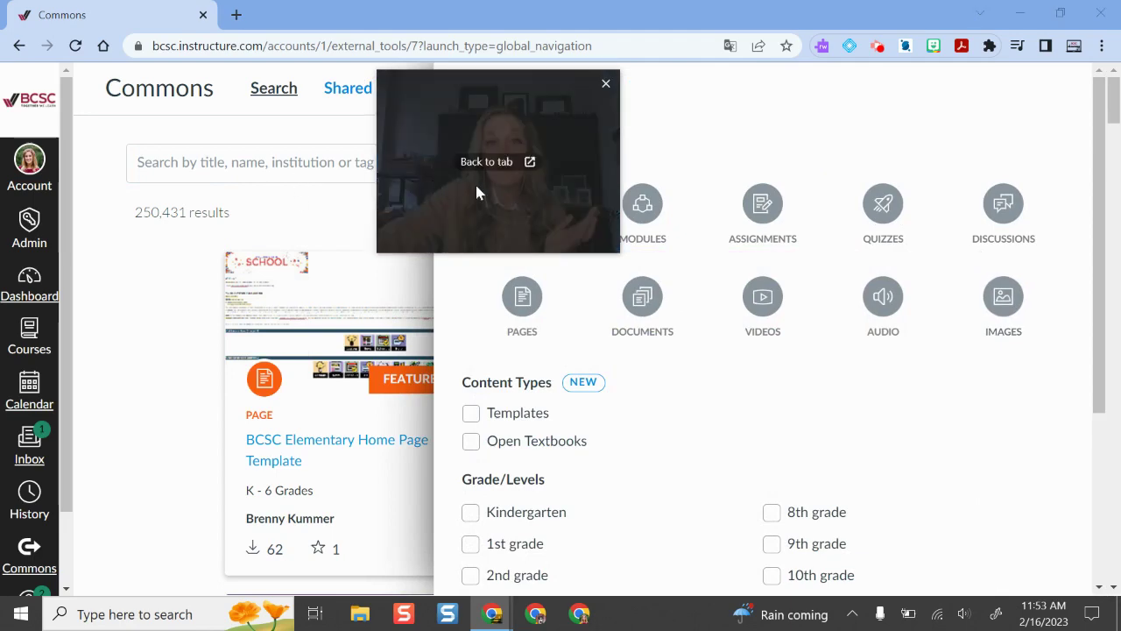
pyautogui.moveTo(476, 190); pyautogui.dragTo(215, 174)
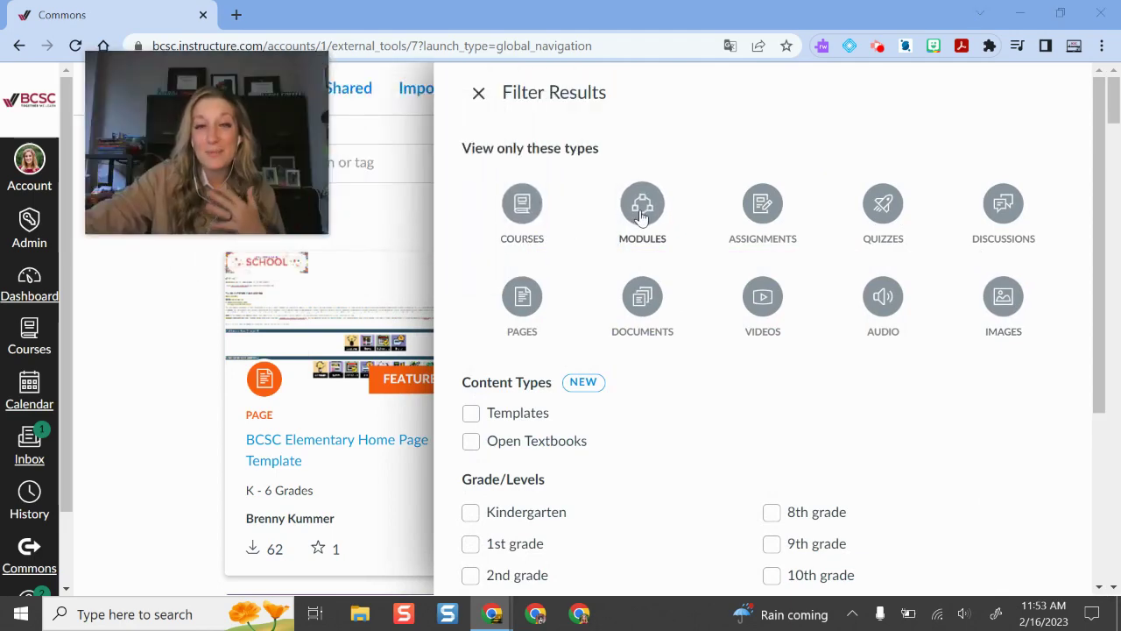
pyautogui.scroll(-3, 733, 325)
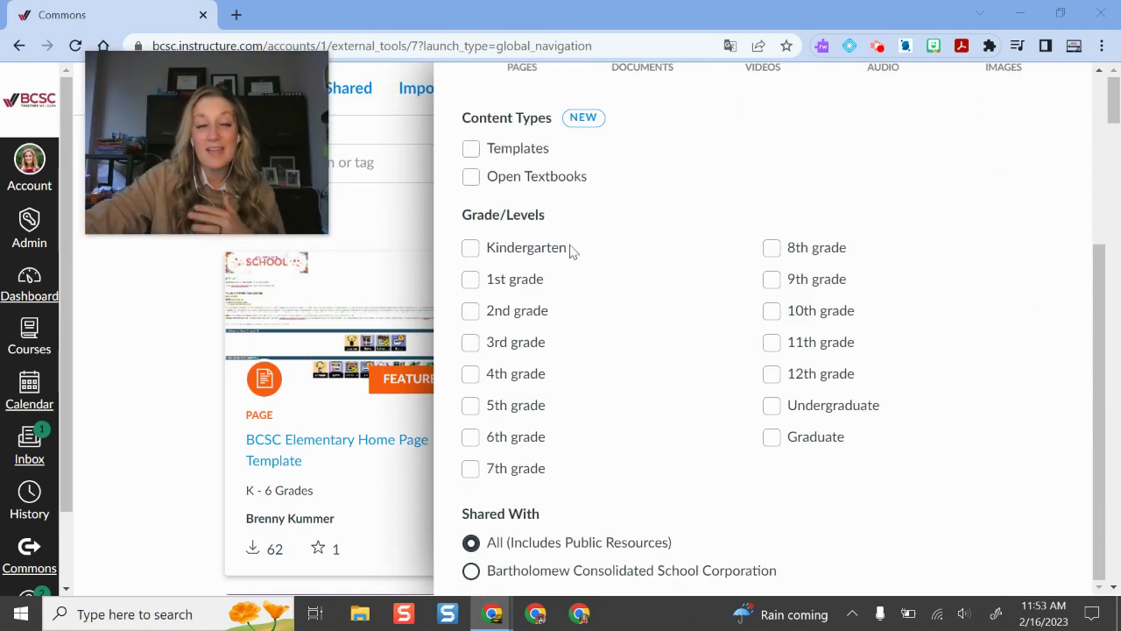
pyautogui.scroll(-4, 675, 526)
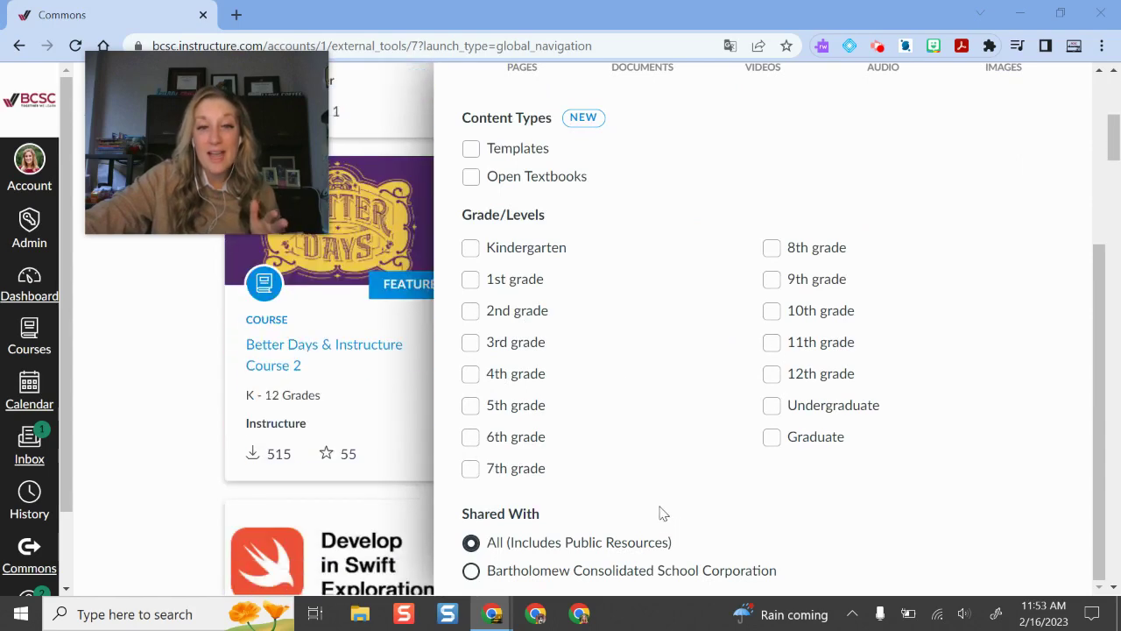
pyautogui.scroll(3, 666, 508)
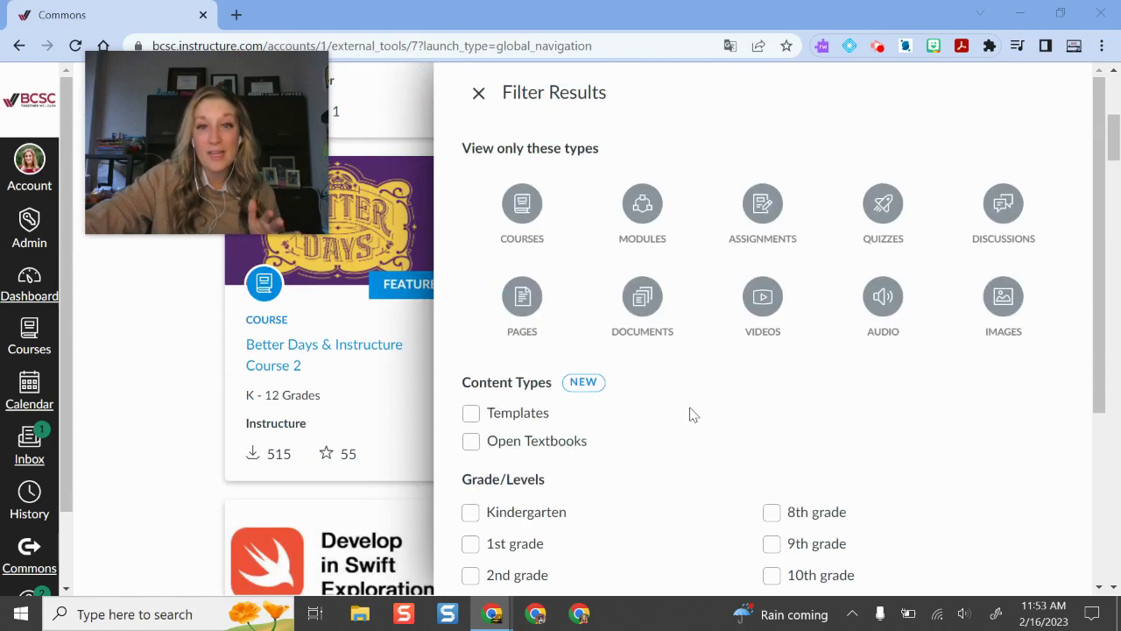
pyautogui.click(478, 93)
pyautogui.moveTo(289, 135); pyautogui.dragTo(1042, 200)
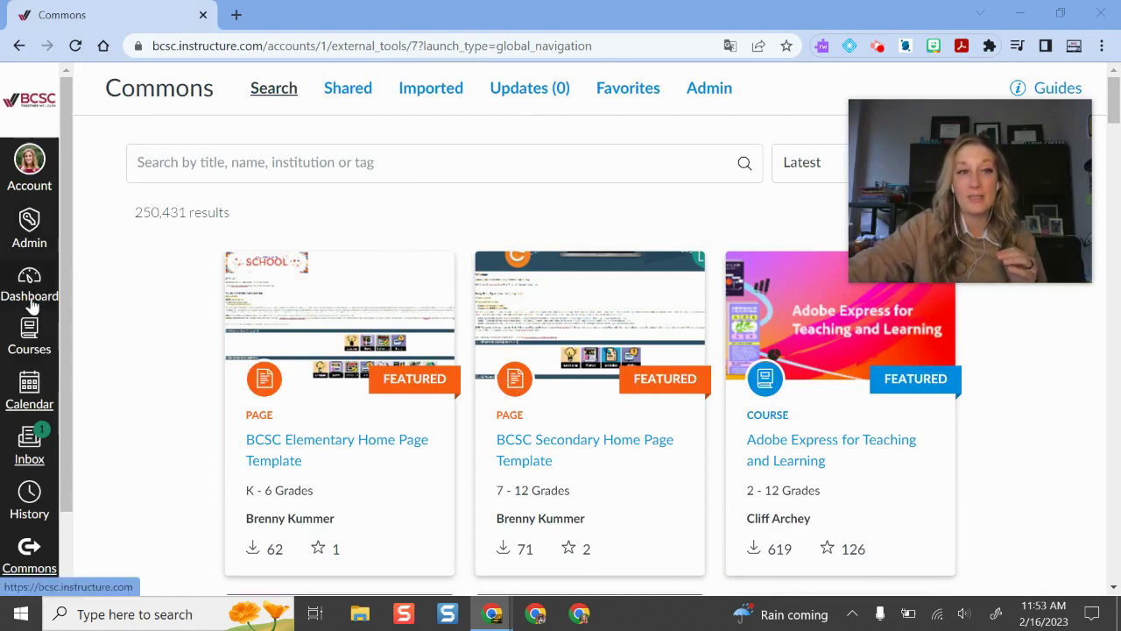
# Go from the dashboard into the Sample World History Training Course's Modules page.
pyautogui.click(31, 298)
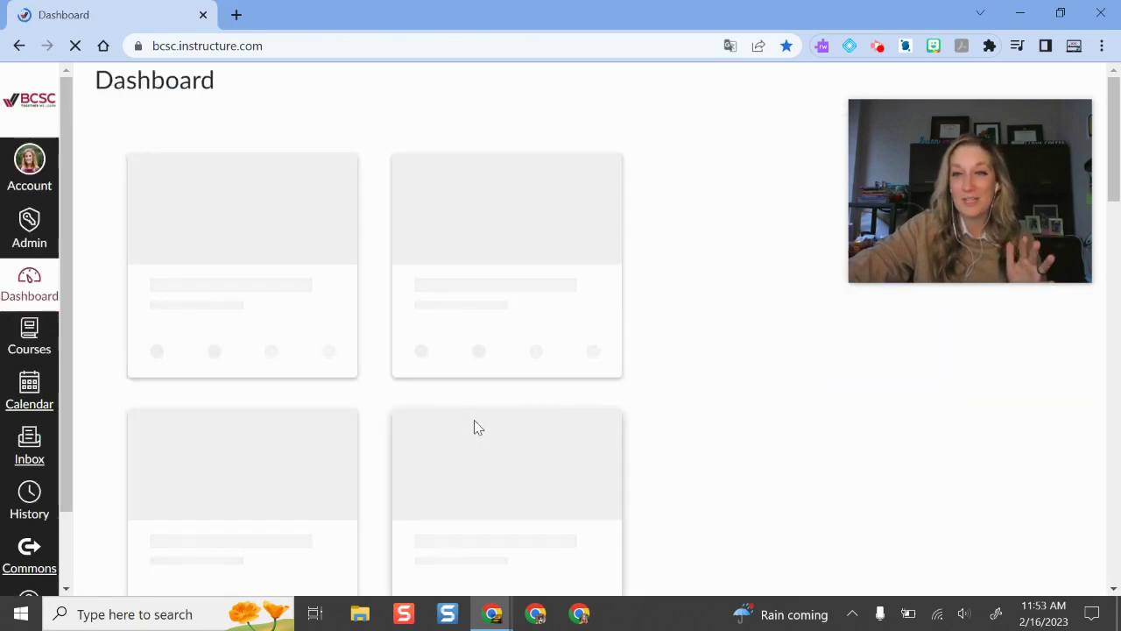
pyautogui.scroll(-3, 198, 517)
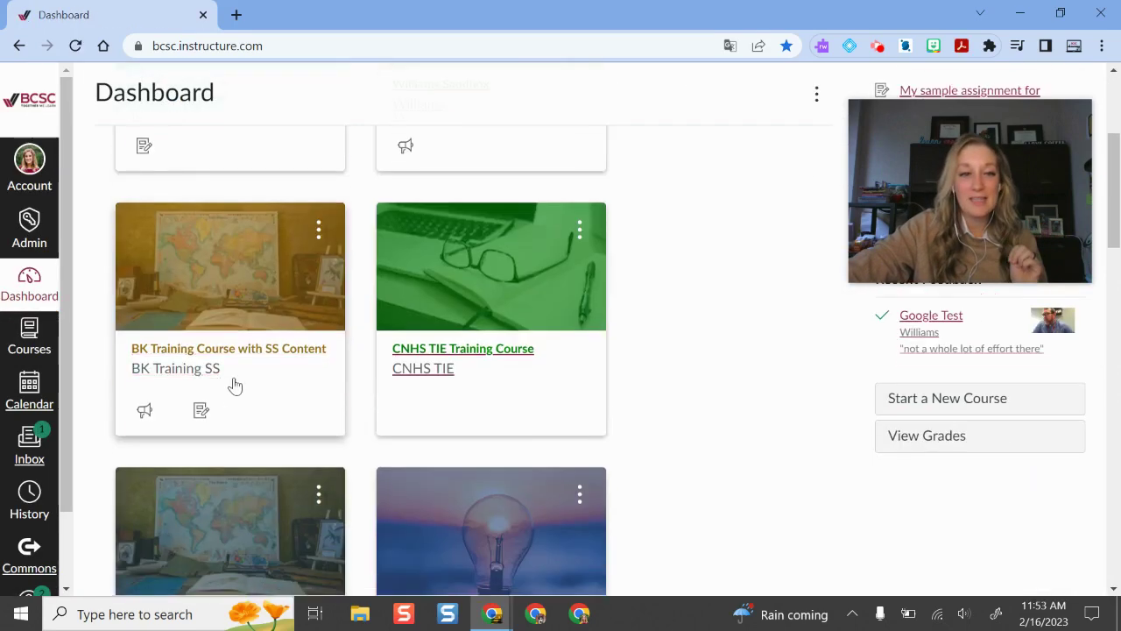
pyautogui.scroll(-3, 198, 371)
pyautogui.click(220, 373)
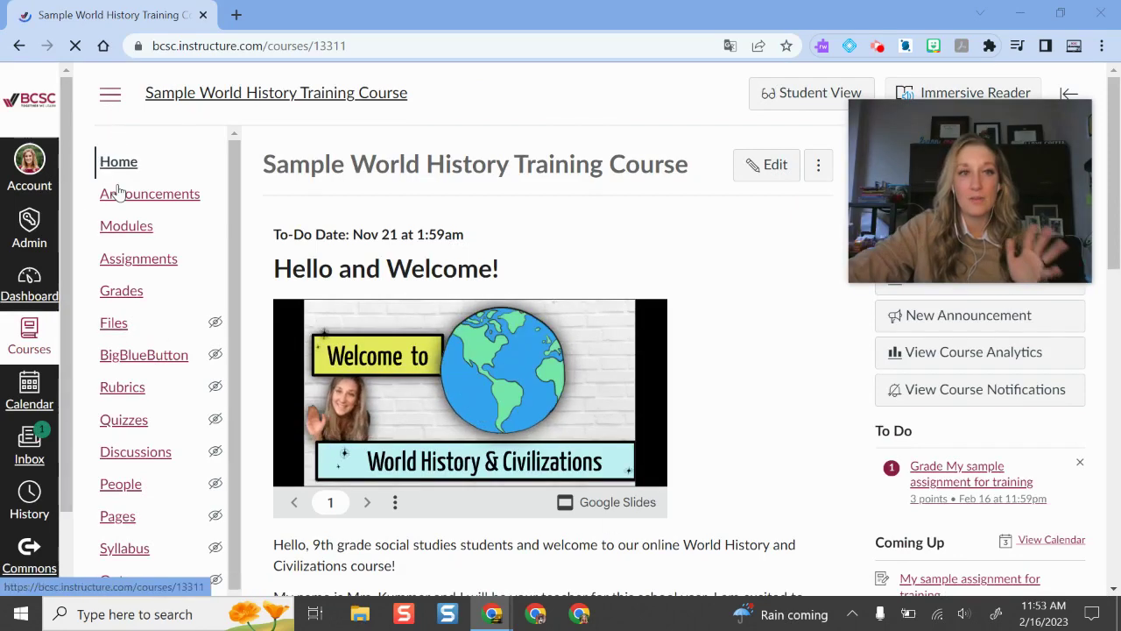
pyautogui.click(125, 229)
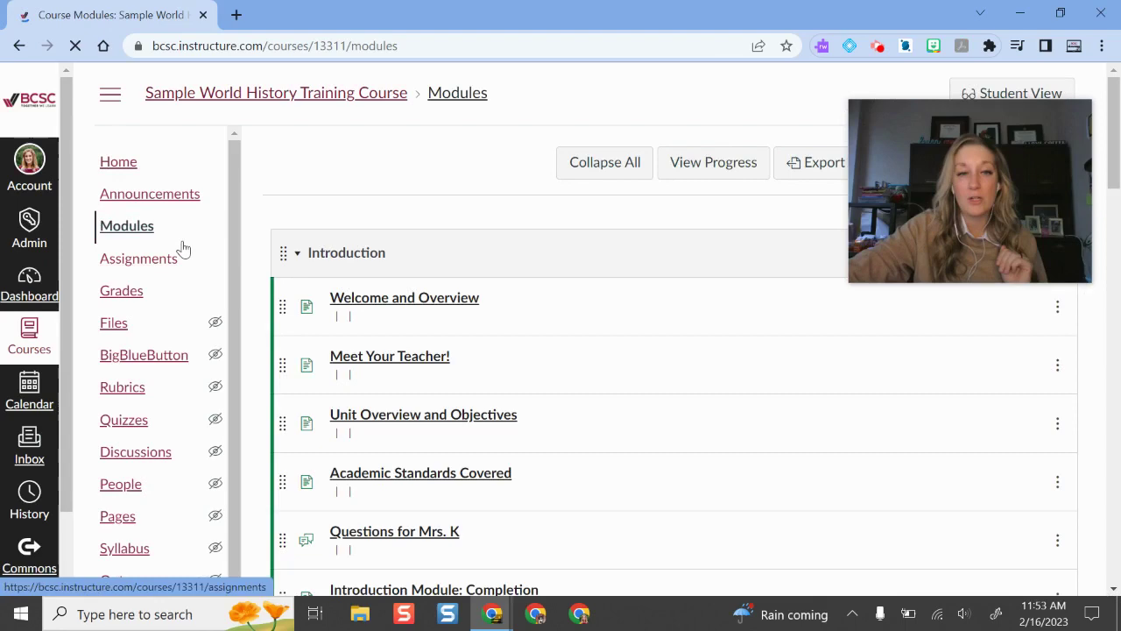
# Show the actions available for Week 3: Module 3.
pyautogui.moveTo(1006, 243); pyautogui.dragTo(320, 217)
pyautogui.scroll(-8, 901, 302)
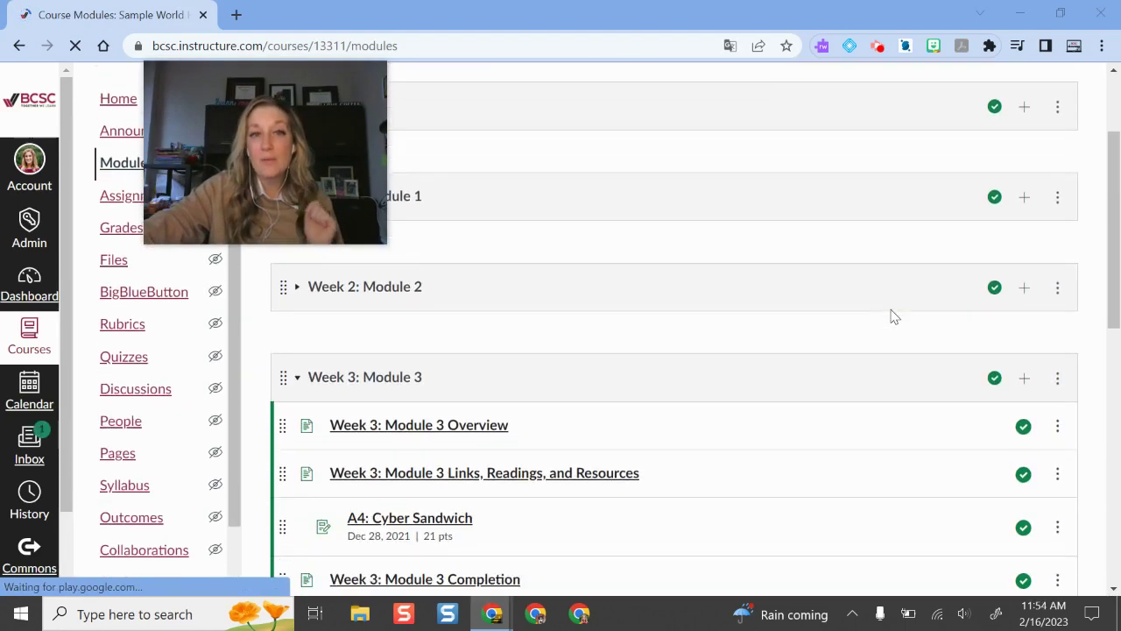
pyautogui.scroll(2, 893, 316)
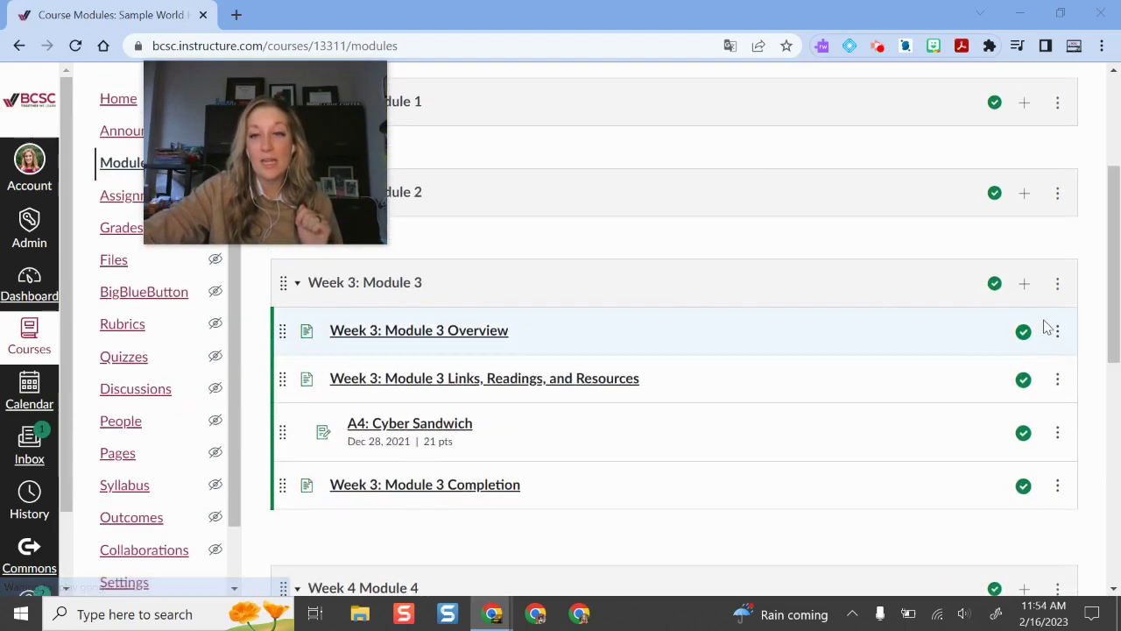
pyautogui.click(1058, 284)
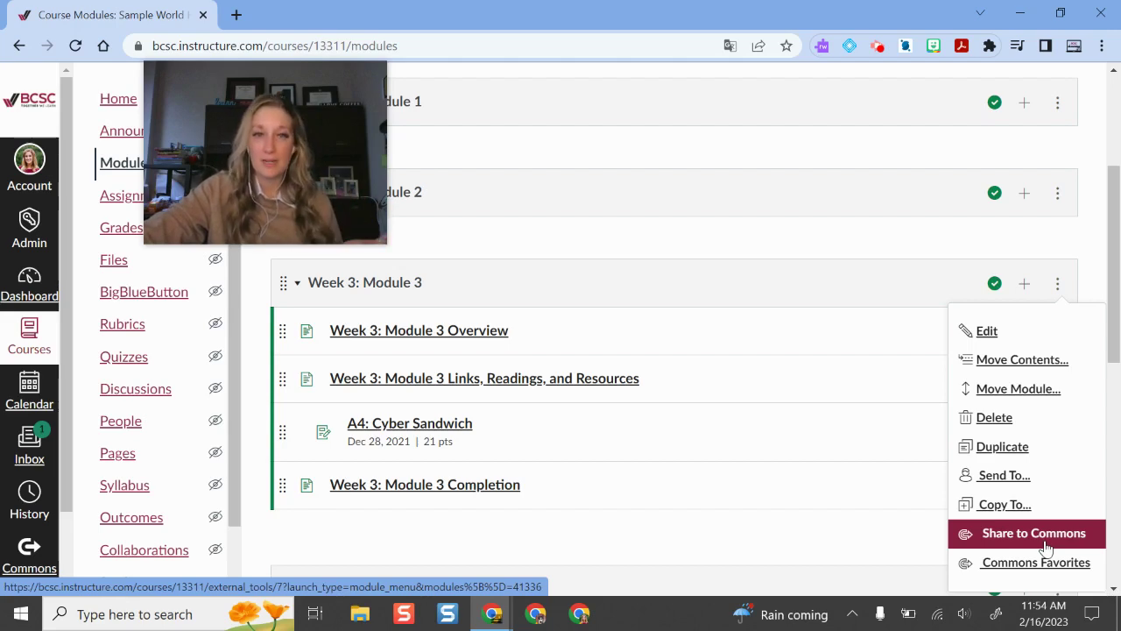
pyautogui.moveTo(222, 149); pyautogui.dragTo(896, 178)
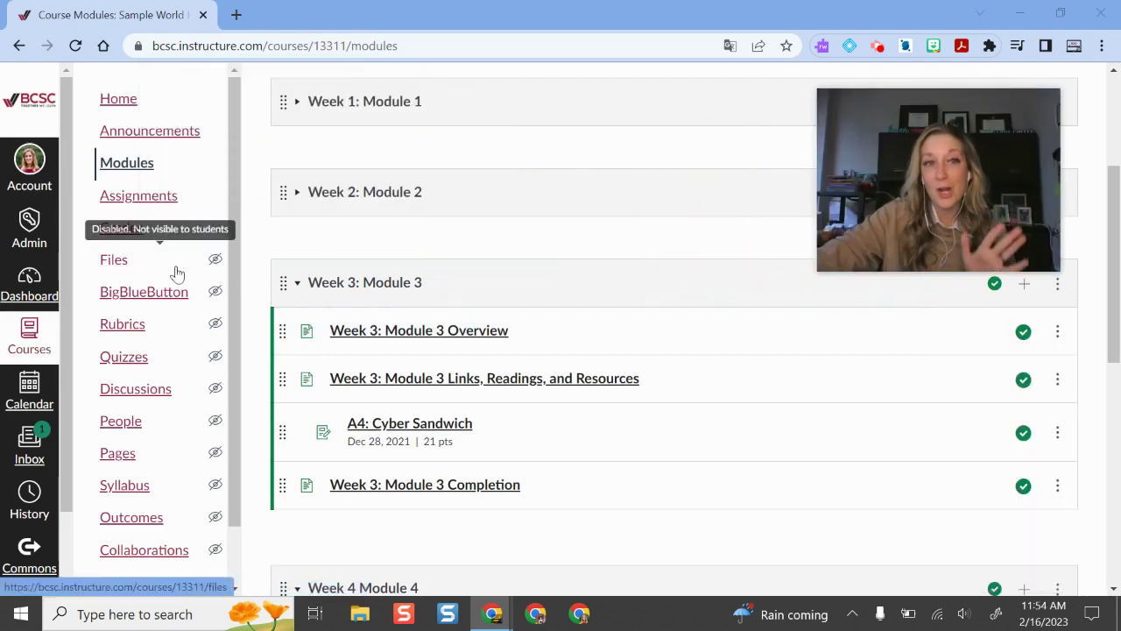
pyautogui.scroll(3, 175, 289)
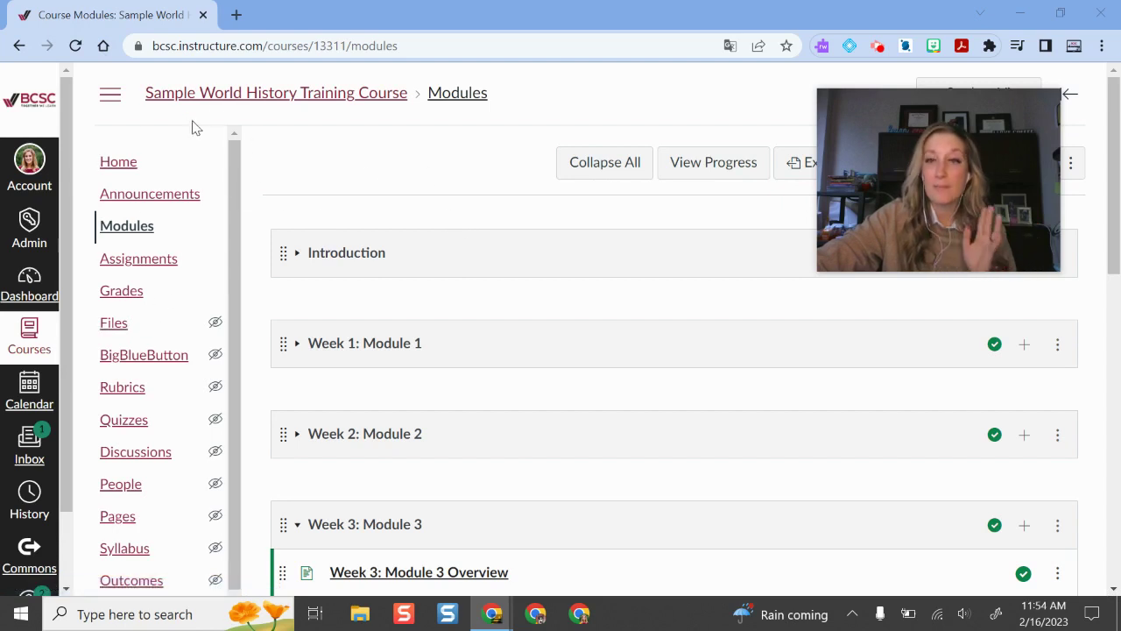
pyautogui.scroll(-1, 171, 295)
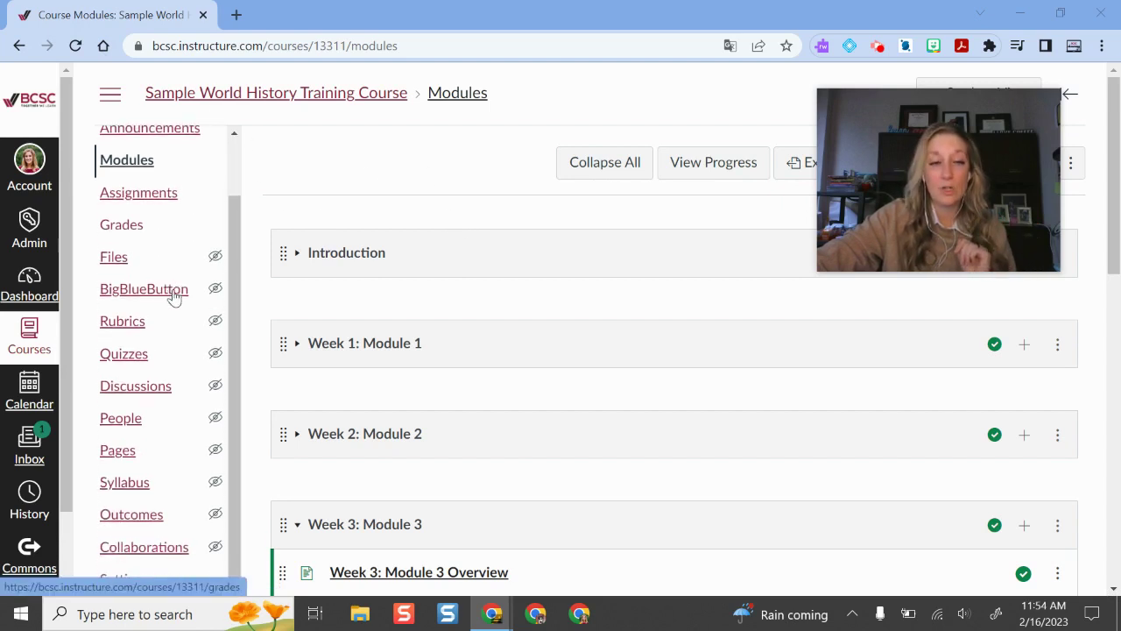
# Open the course Settings page showing Course Details and the copy, import and export options.
pyautogui.click(127, 579)
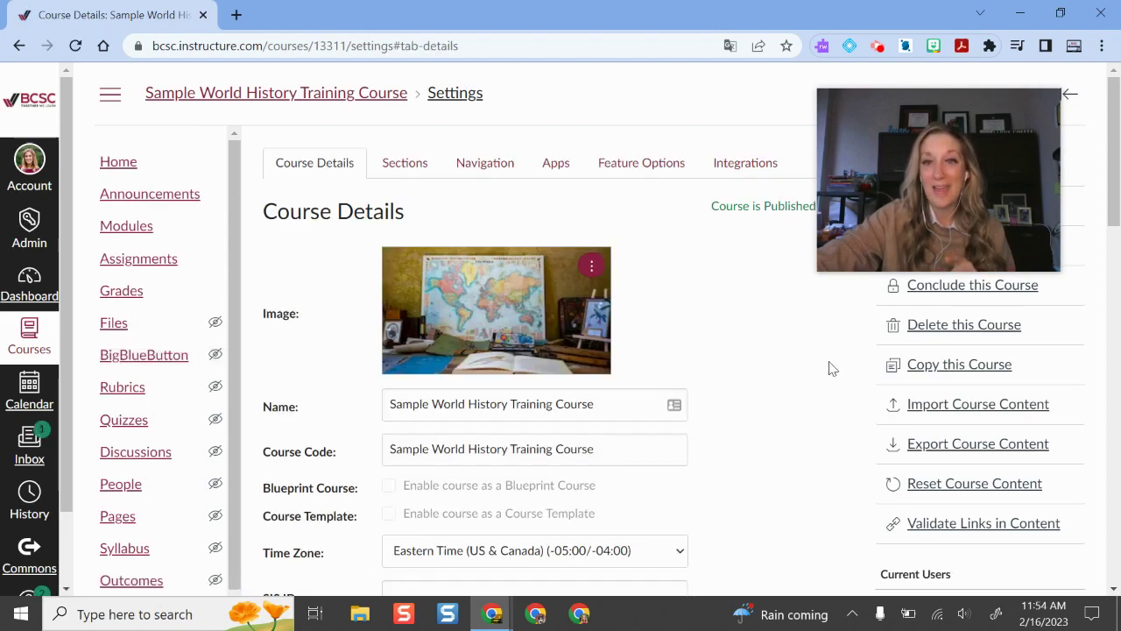
pyautogui.moveTo(1004, 192); pyautogui.dragTo(751, 190)
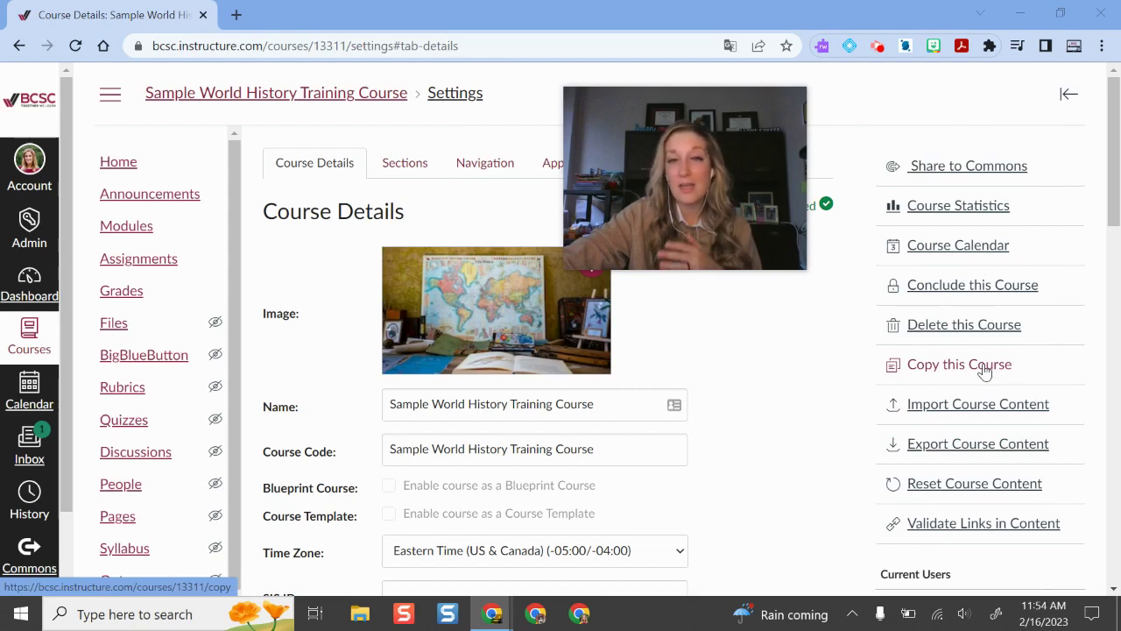
pyautogui.click(984, 371)
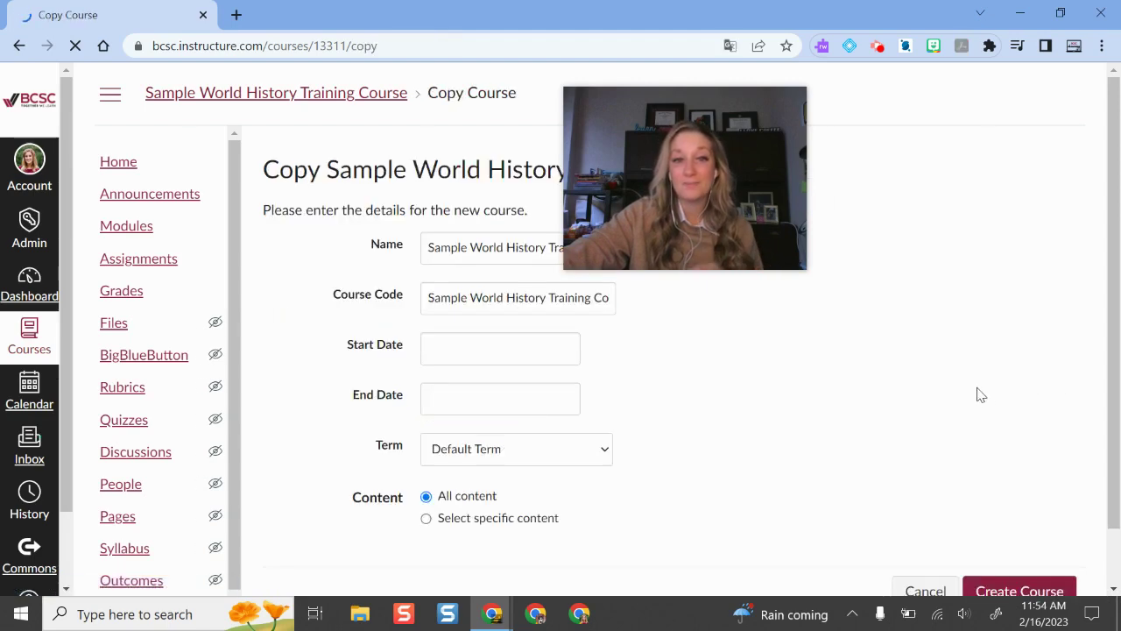
pyautogui.scroll(-1, 981, 395)
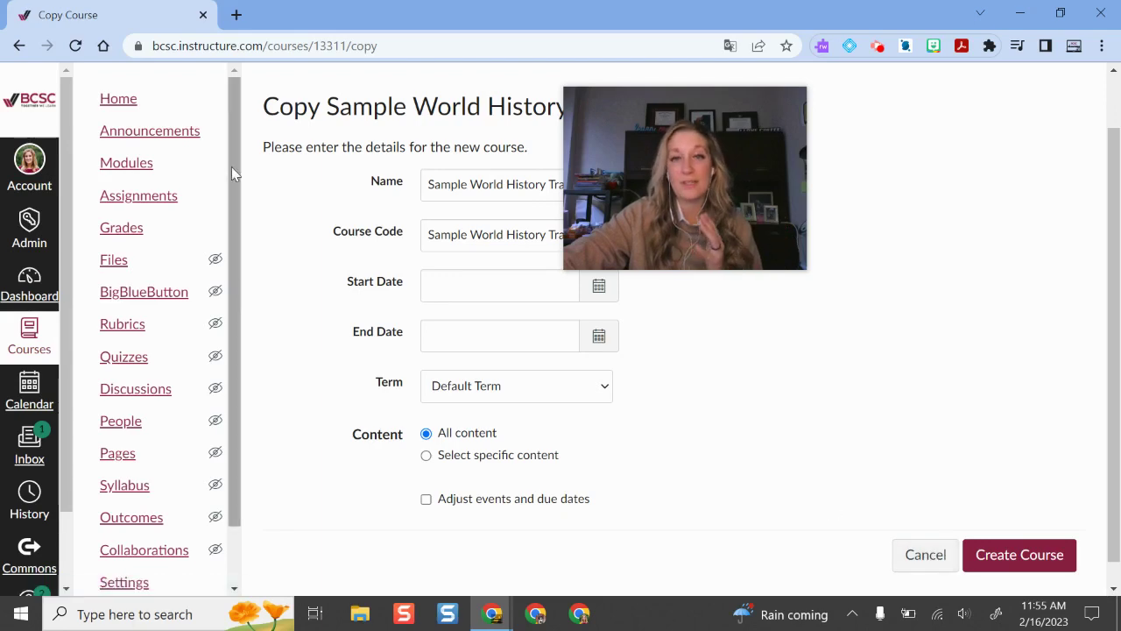
pyautogui.click(19, 46)
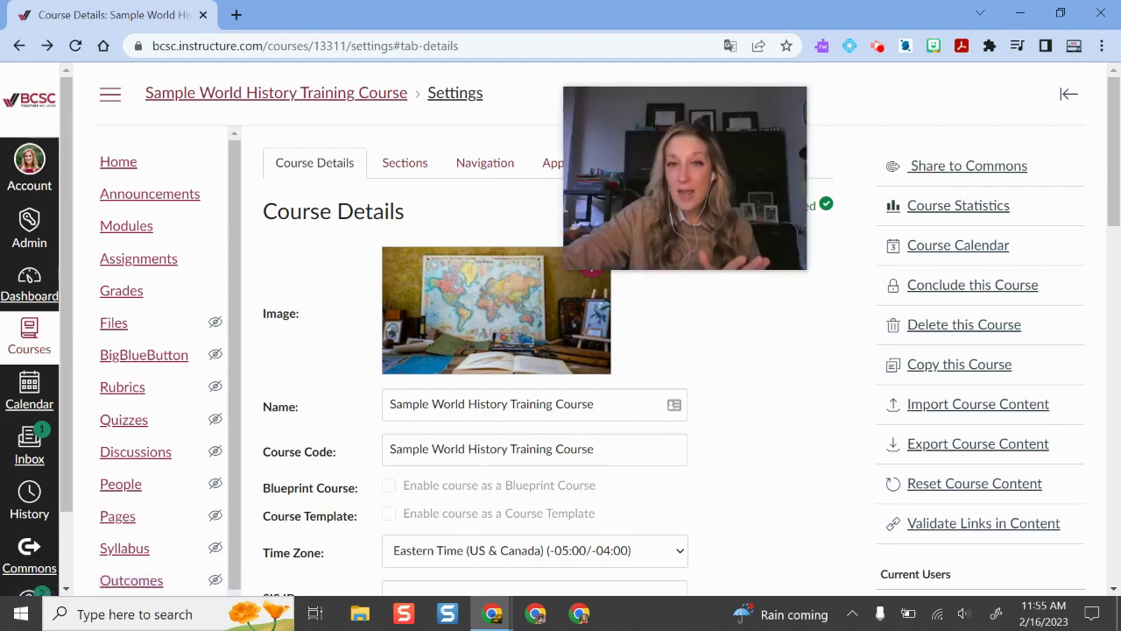
pyautogui.moveTo(740, 229); pyautogui.dragTo(999, 230)
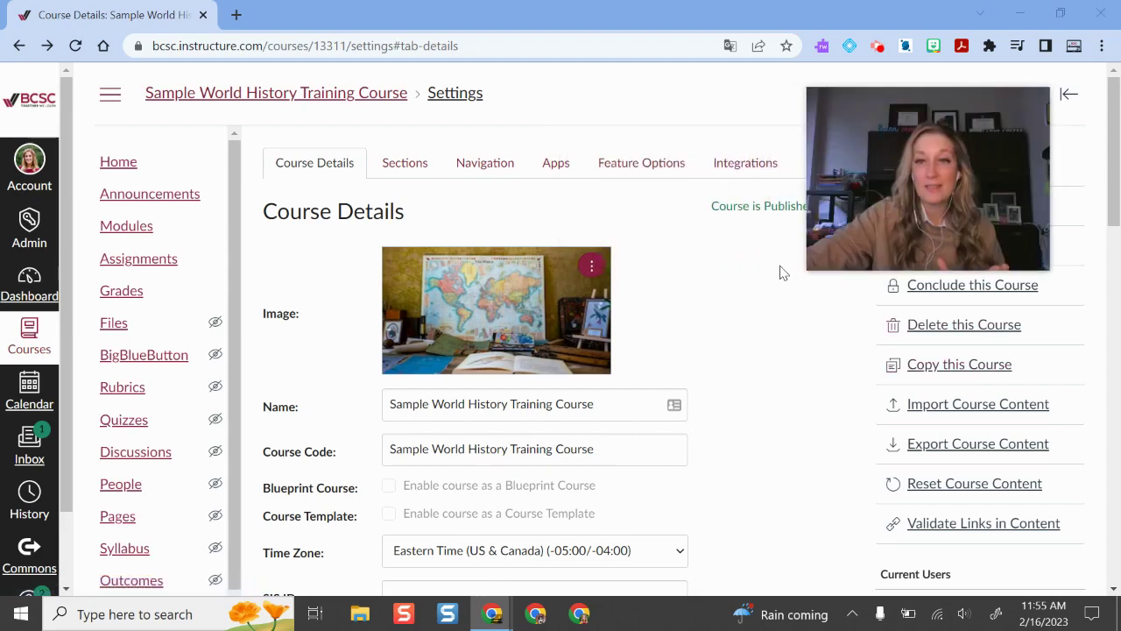